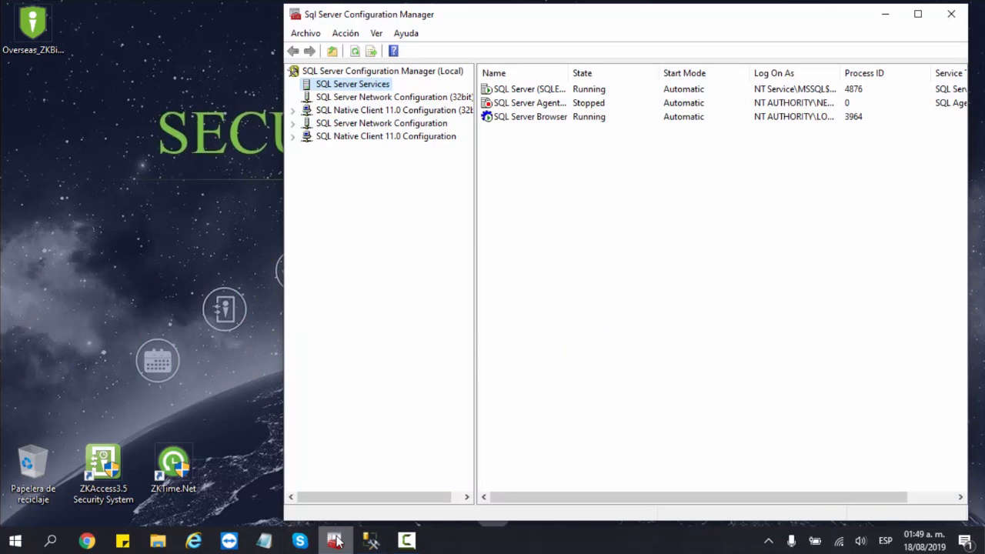
- Bring Management Studio back and connect to the SQLEXPRESS2014 server
click(334, 541)
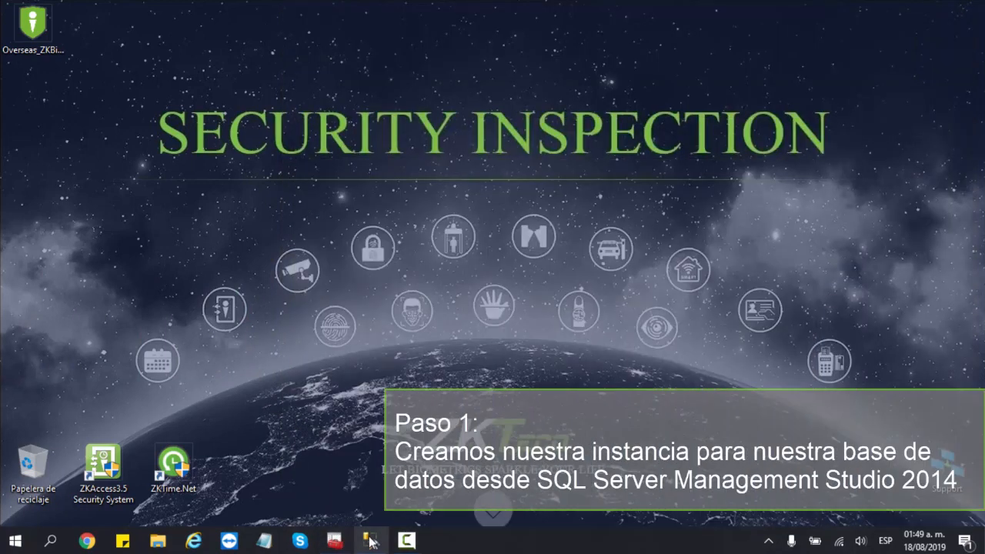
click(371, 542)
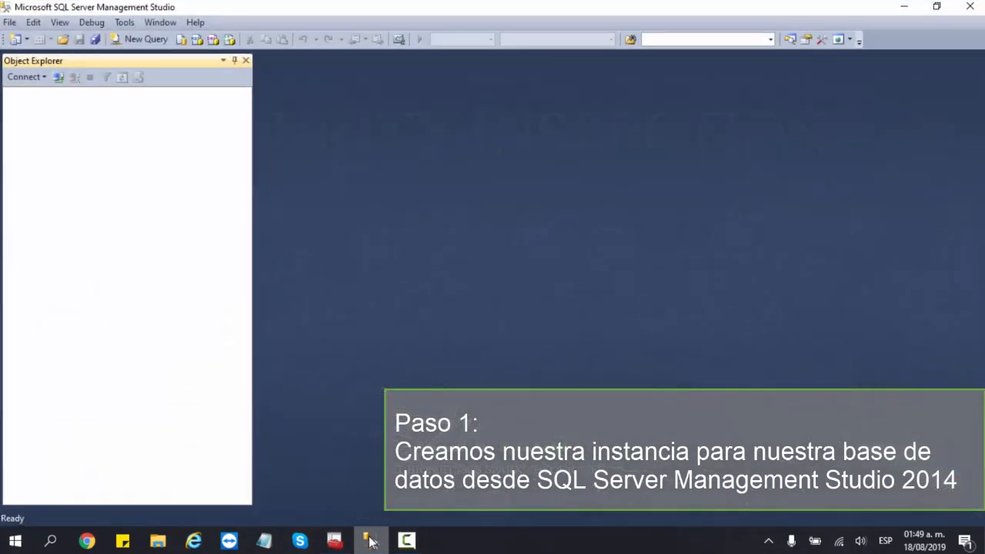
click(57, 78)
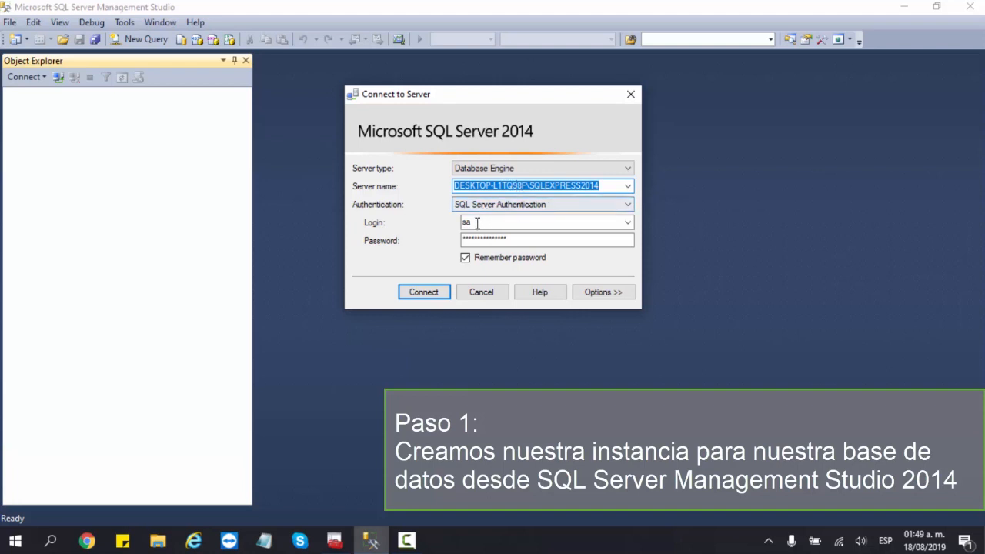
click(435, 291)
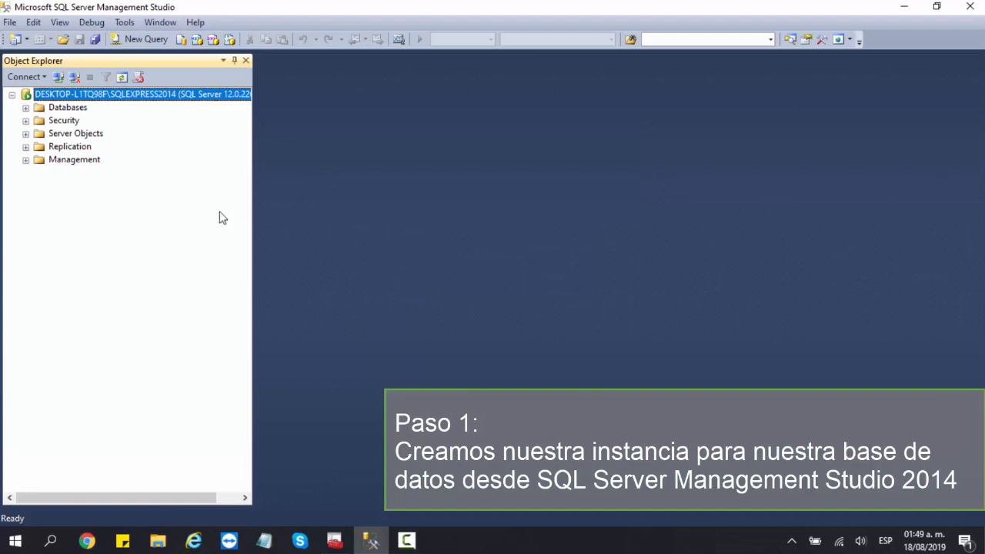
- Expand the server's Databases folder and start a new database from its context menu
click(26, 110)
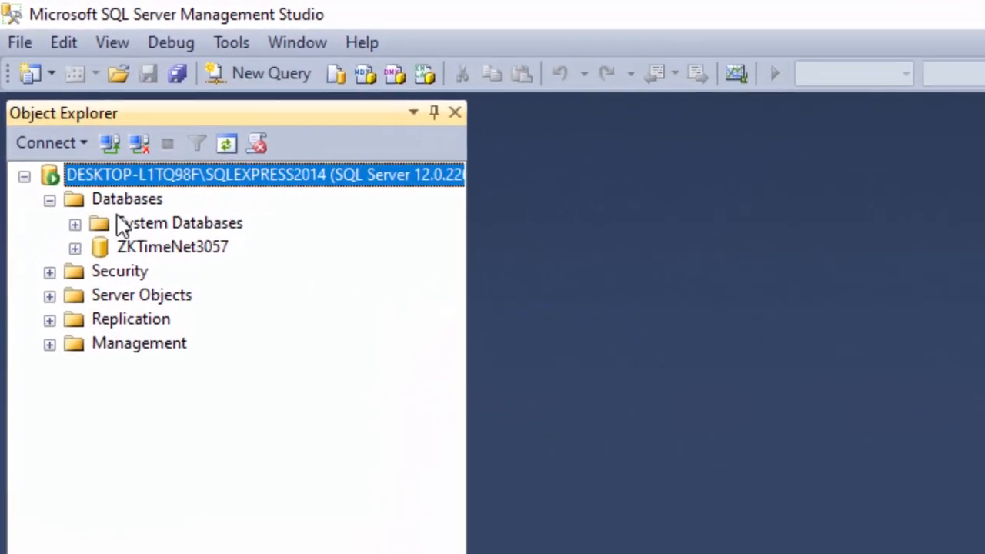
click(126, 205)
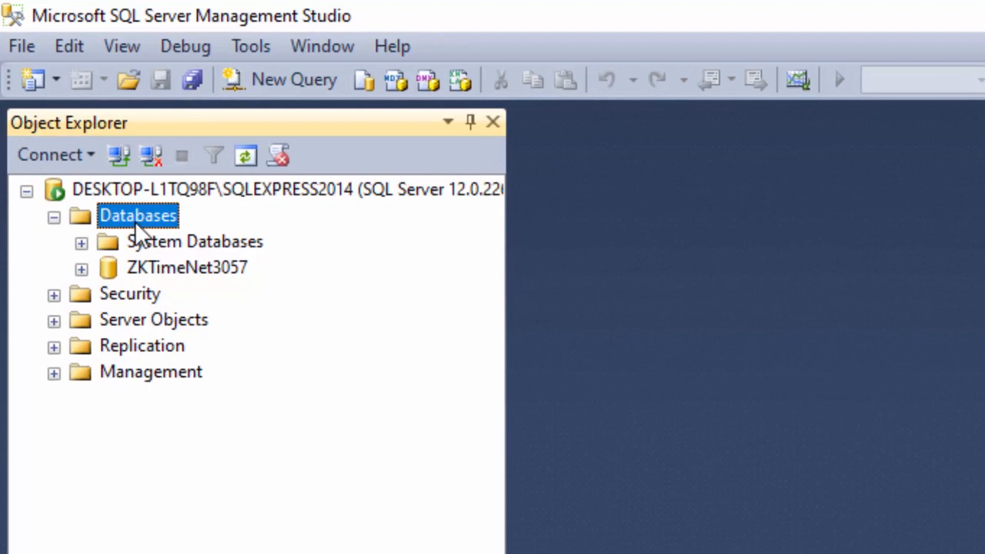
right_click(135, 221)
click(199, 240)
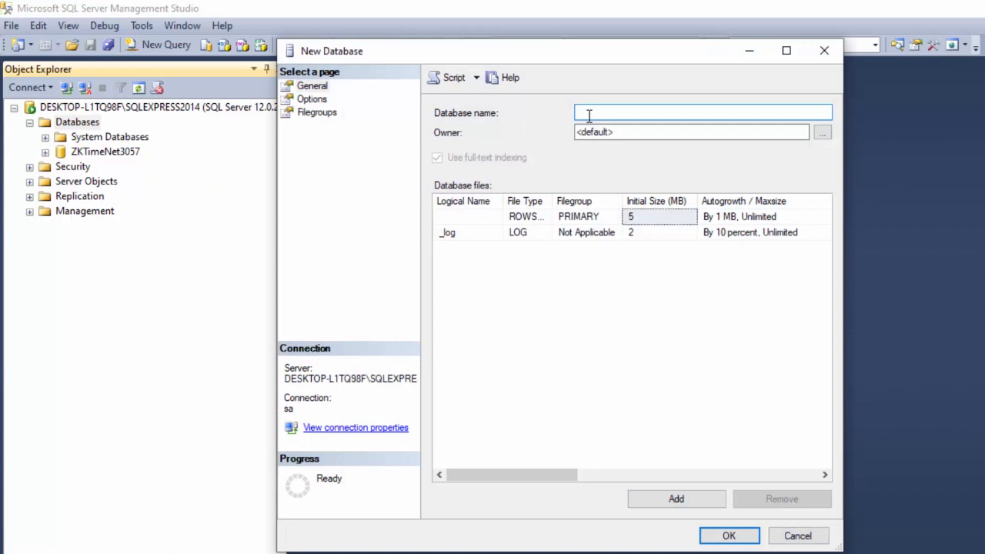
- Create the ZKBioSecurity_db database, then disconnect from the server and minimize Management Studio
text(ZKB)
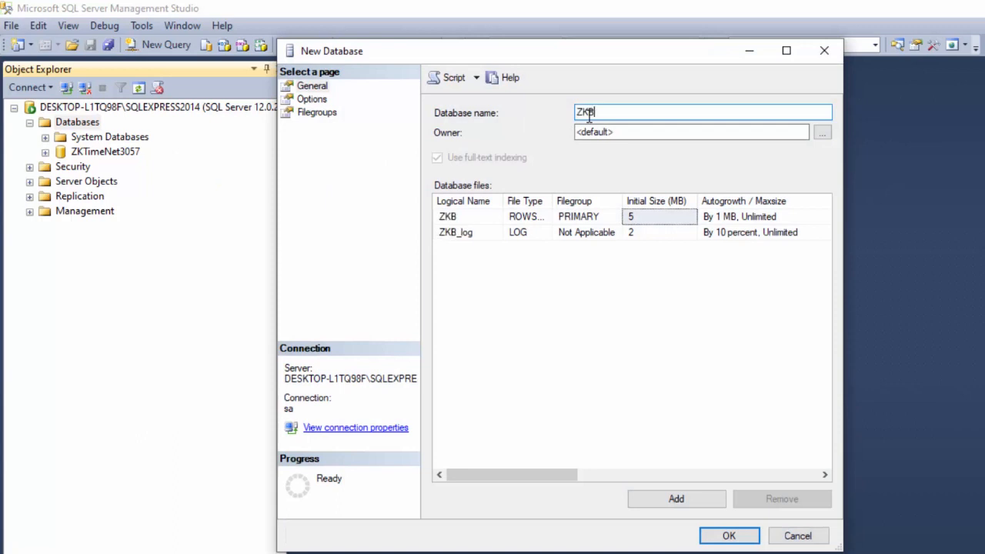
text(ioSecurity_db)
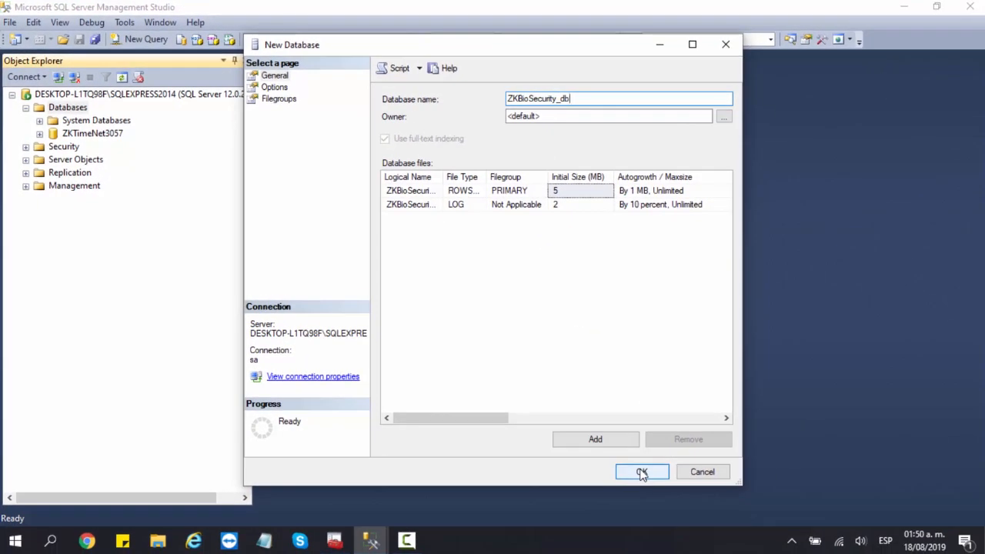
click(642, 472)
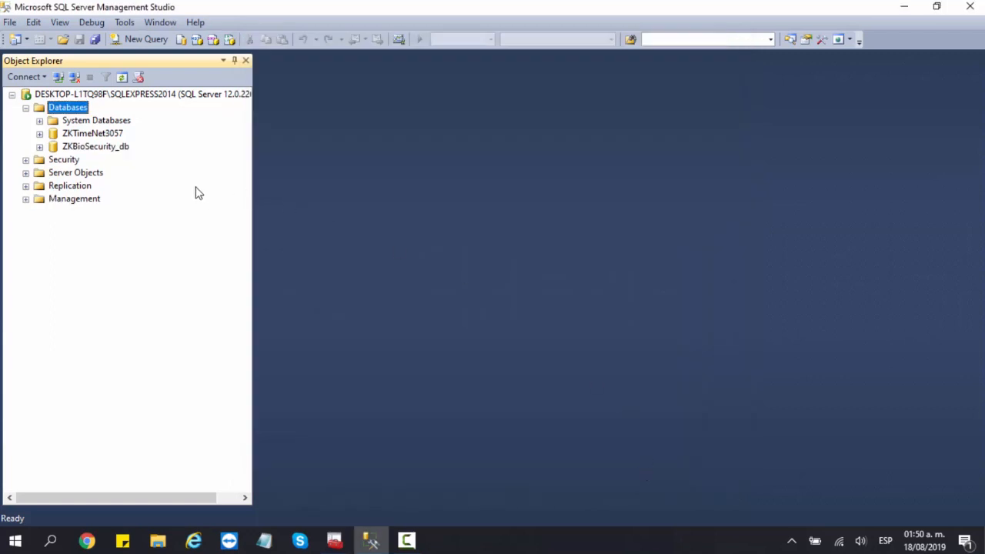
click(111, 153)
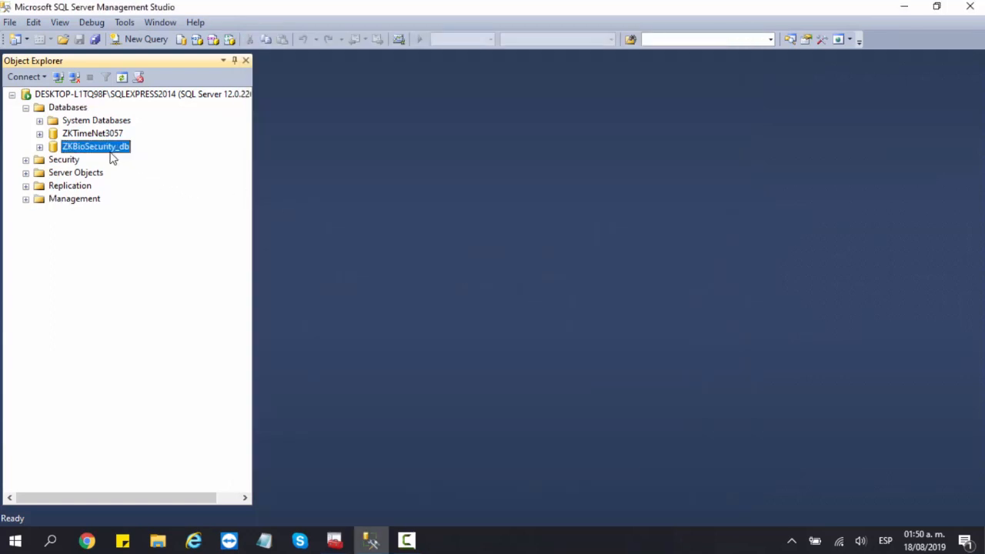
click(75, 78)
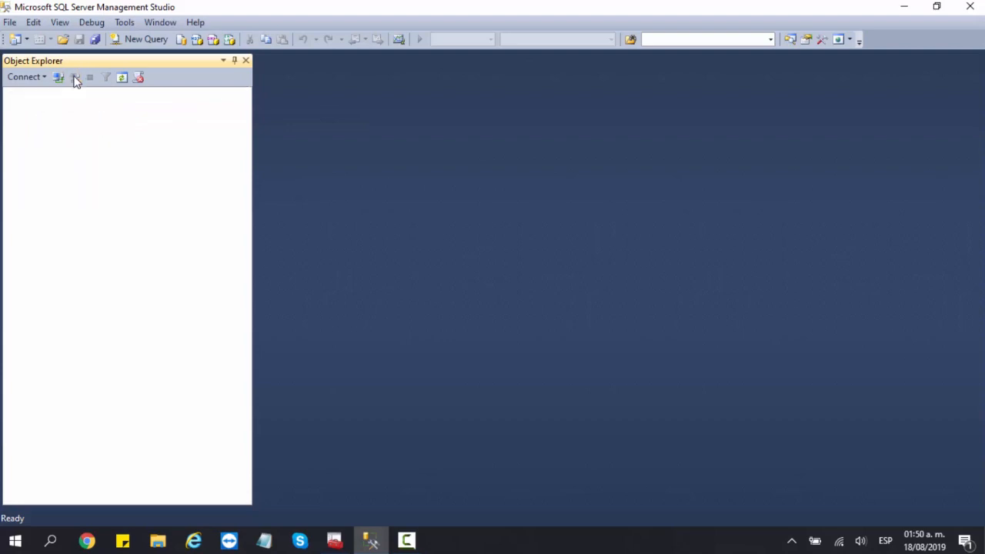
click(903, 9)
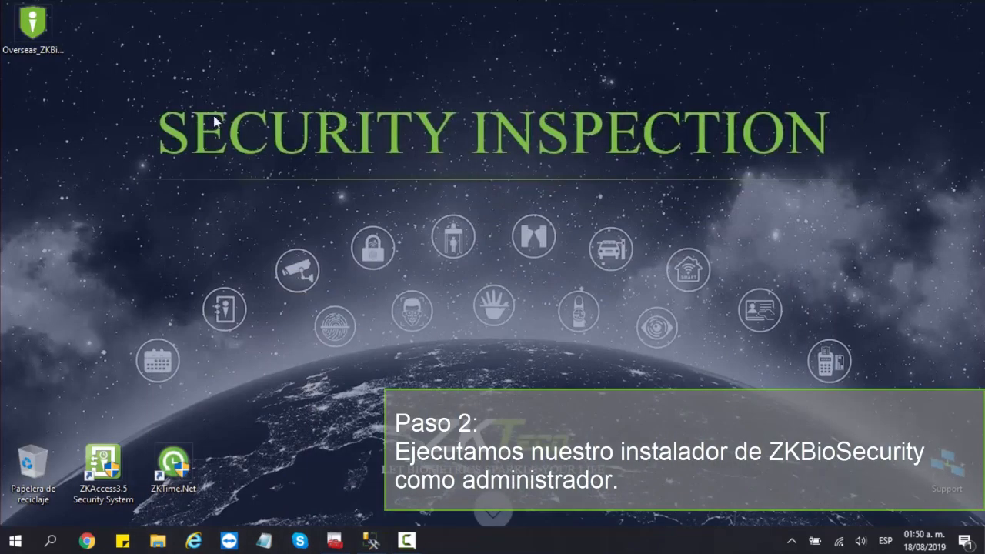
- Run the ZKBioSecurity installer as administrator in Español and continue past the passed system tests
click(50, 38)
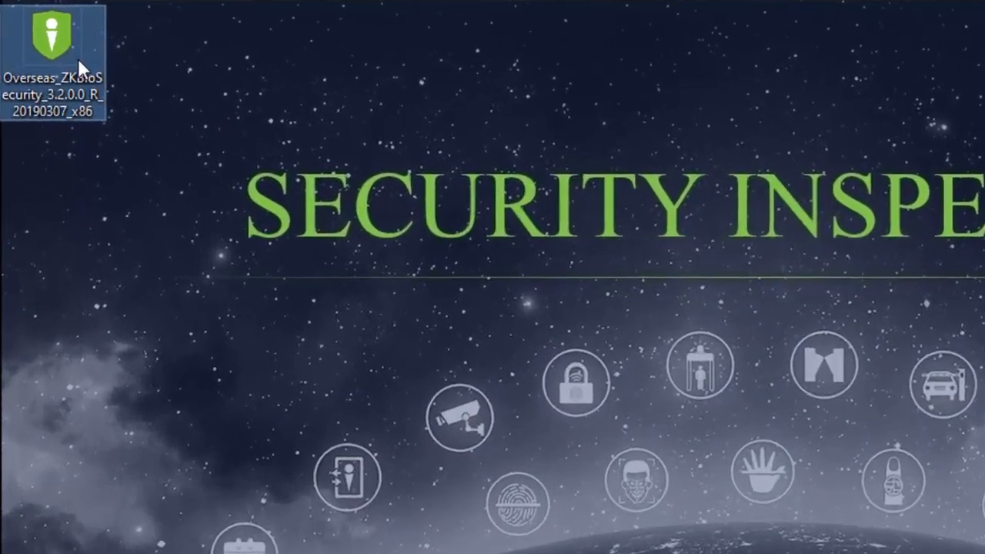
right_click(50, 38)
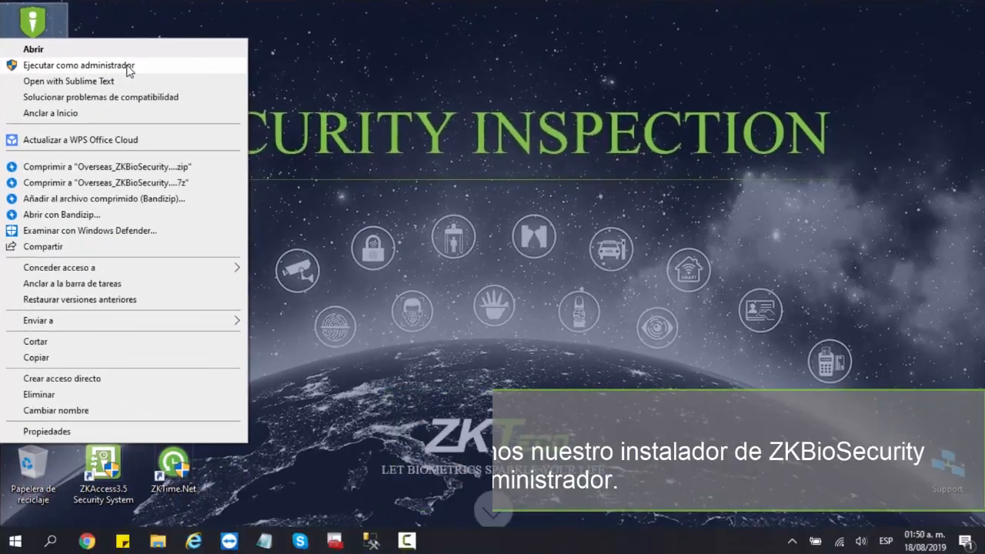
click(173, 88)
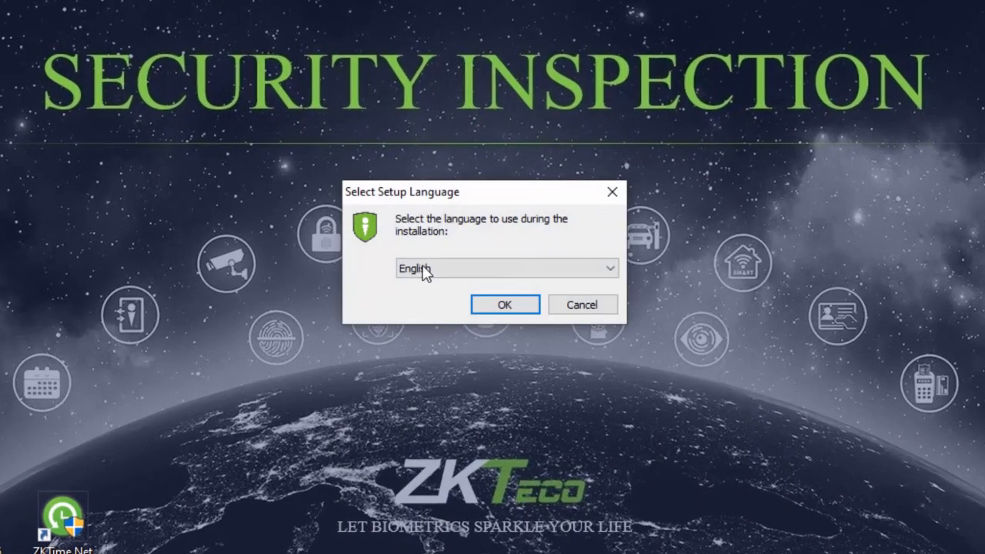
click(455, 271)
click(460, 300)
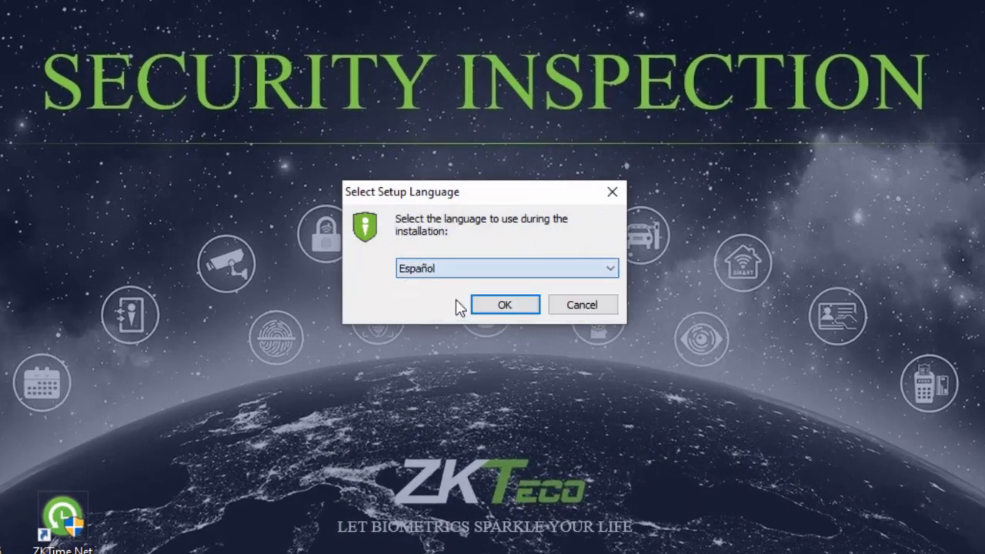
click(503, 305)
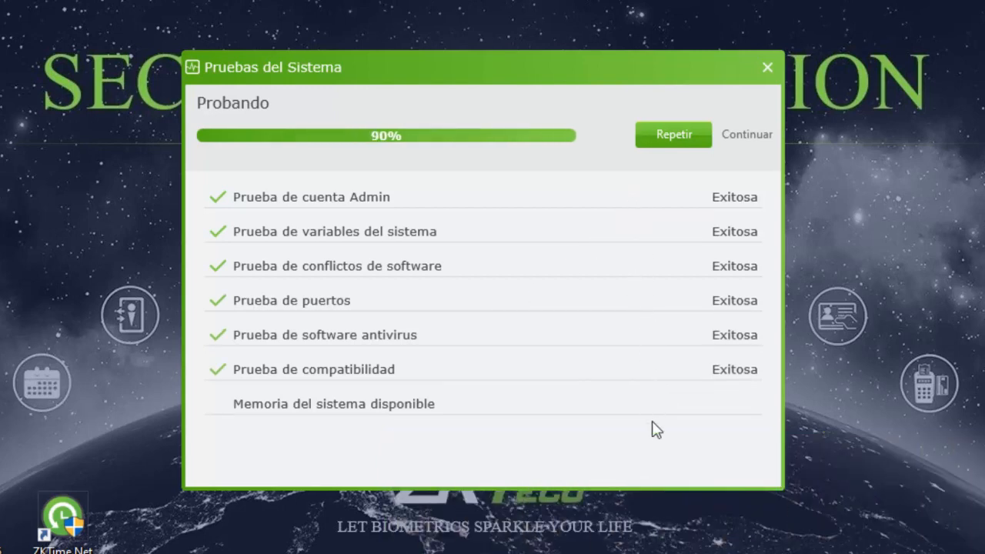
click(755, 143)
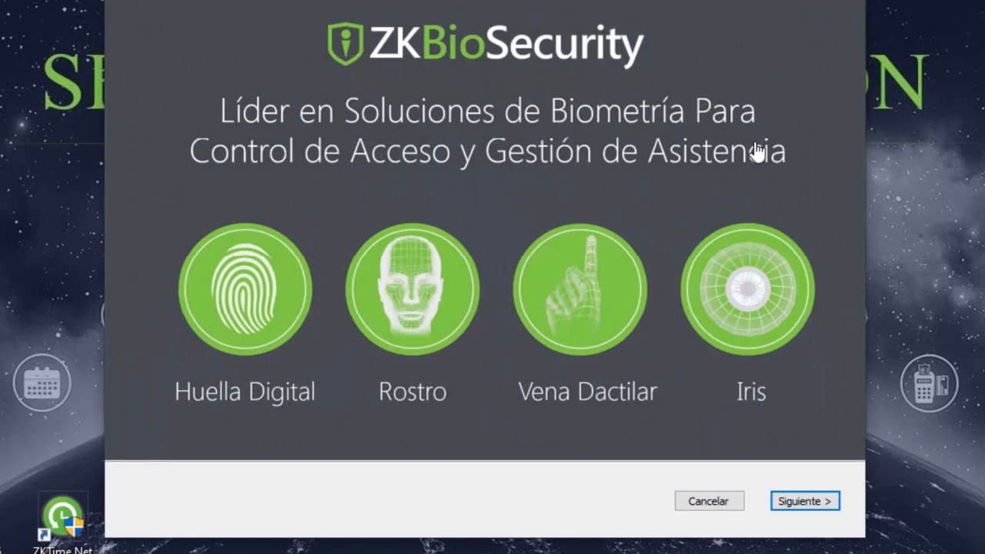
- Accept the ZKBioSecurity licence agreement
click(809, 502)
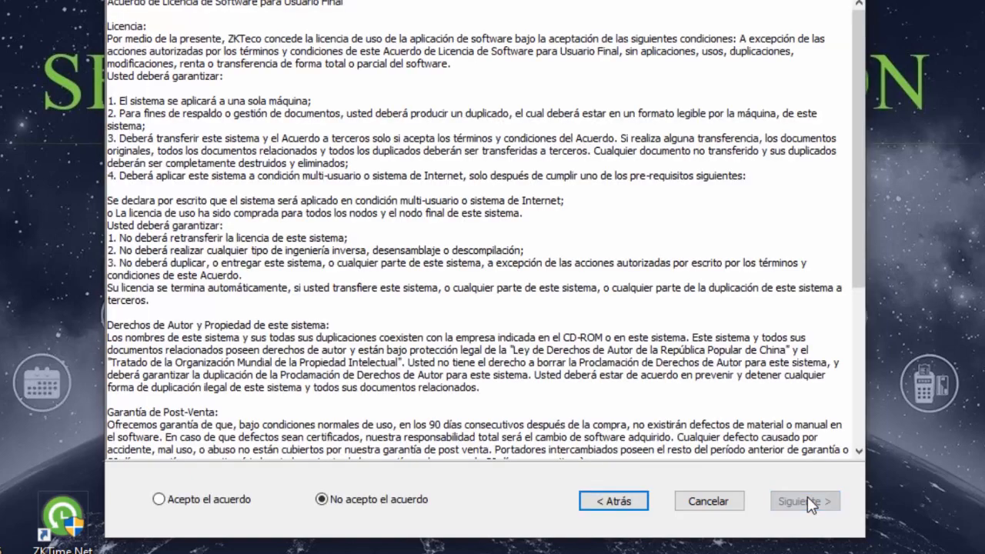
click(160, 501)
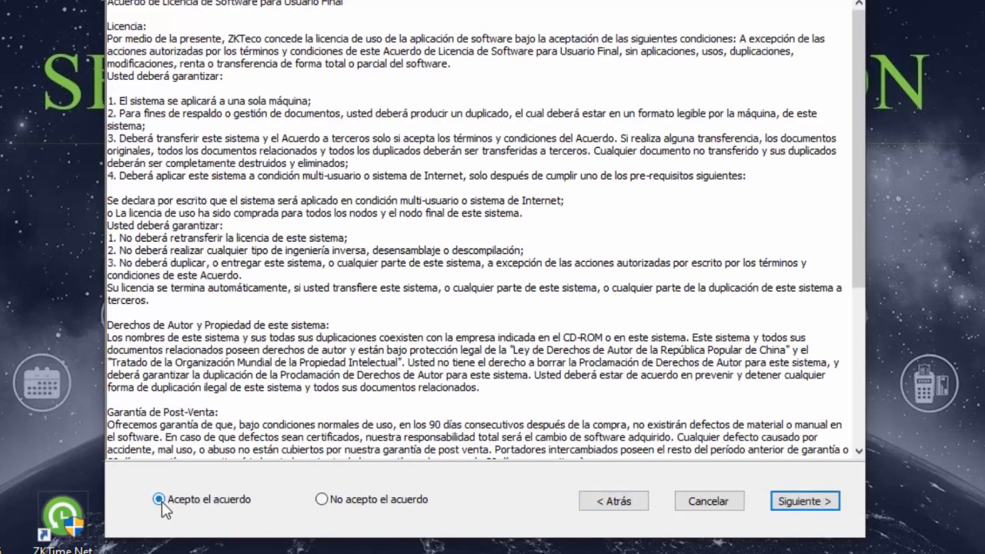
click(781, 504)
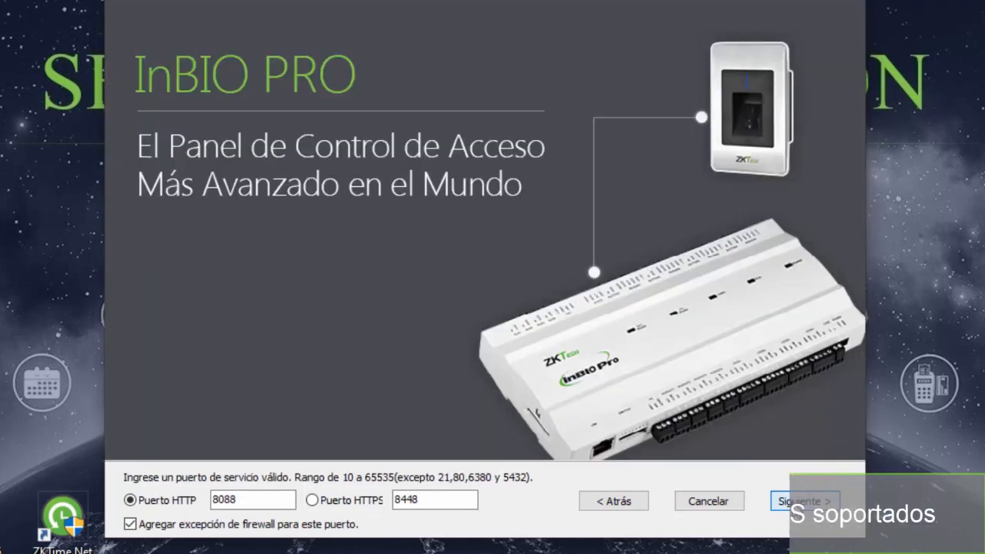
- Keep HTTP port 8088, HTTPS port 8448 and the C:\Program Files (x86)\BioSecurity folder
double_click(241, 501)
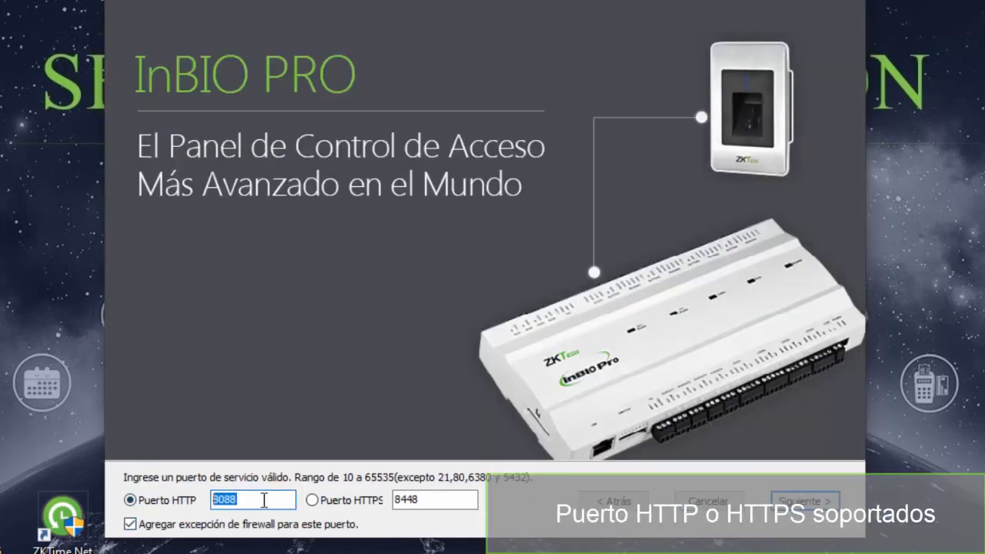
click(264, 501)
click(422, 501)
double_click(418, 501)
click(436, 501)
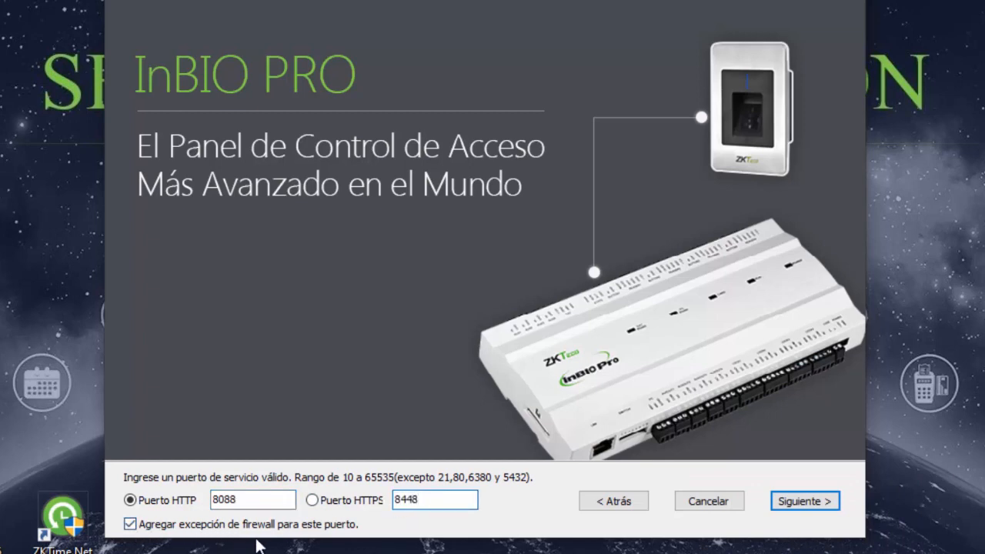
click(803, 502)
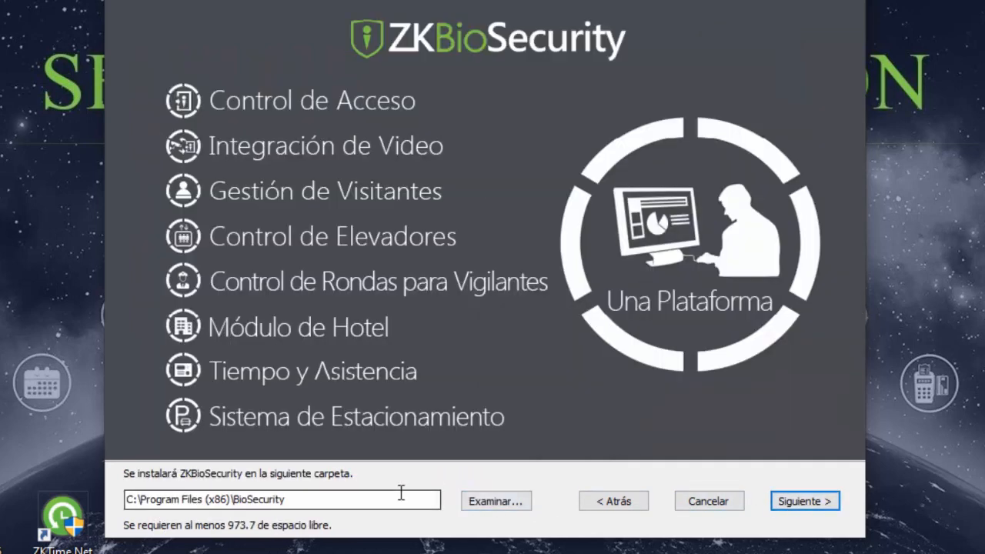
drag(402, 503, 120, 500)
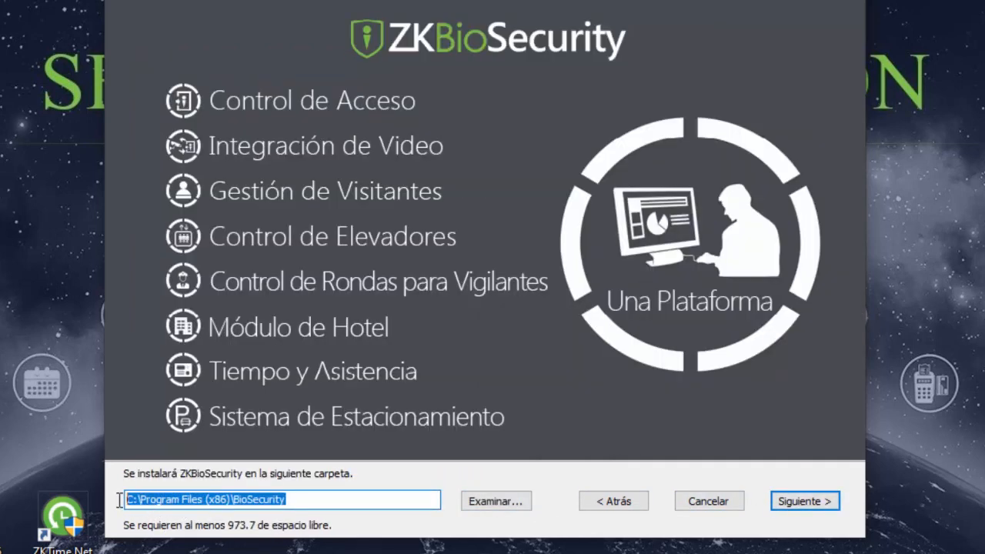
click(803, 501)
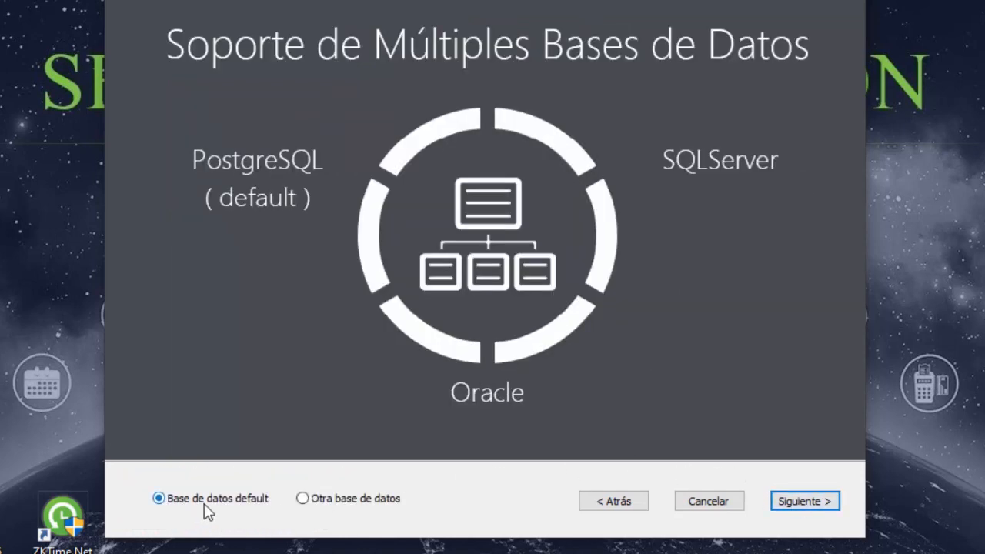
- Choose another database, select SQL Server, and clear the default security_db name
click(302, 499)
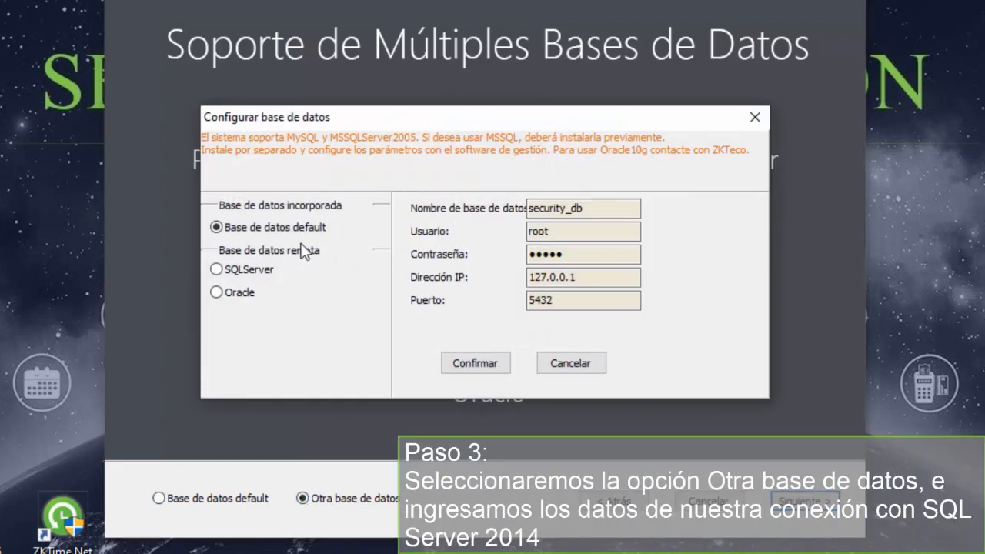
click(217, 272)
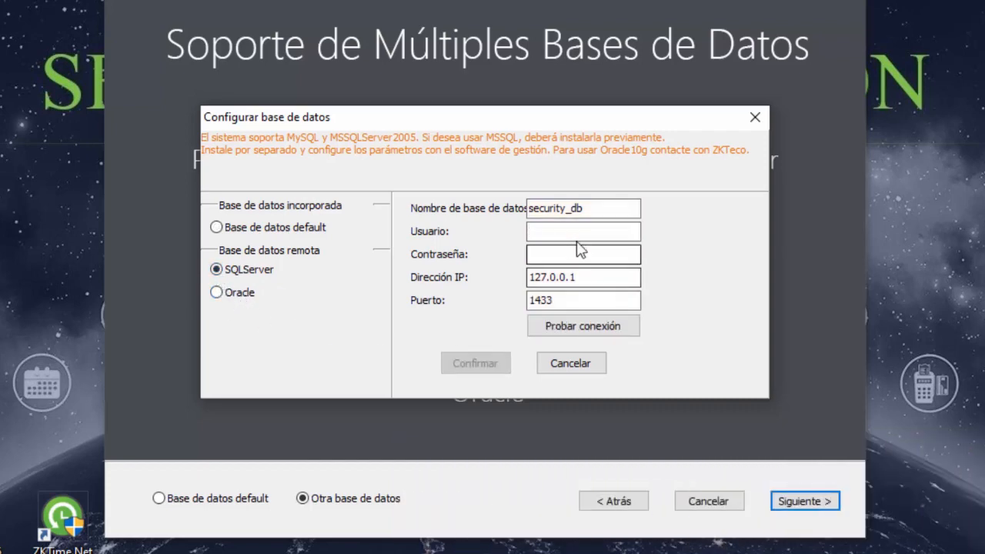
click(592, 214)
drag(591, 215, 528, 214)
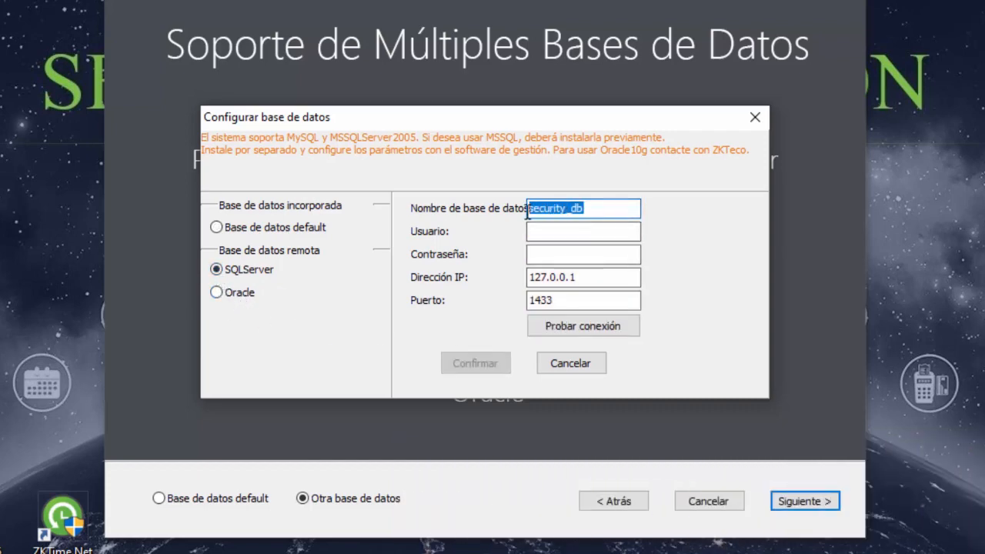
key(BackSpace)
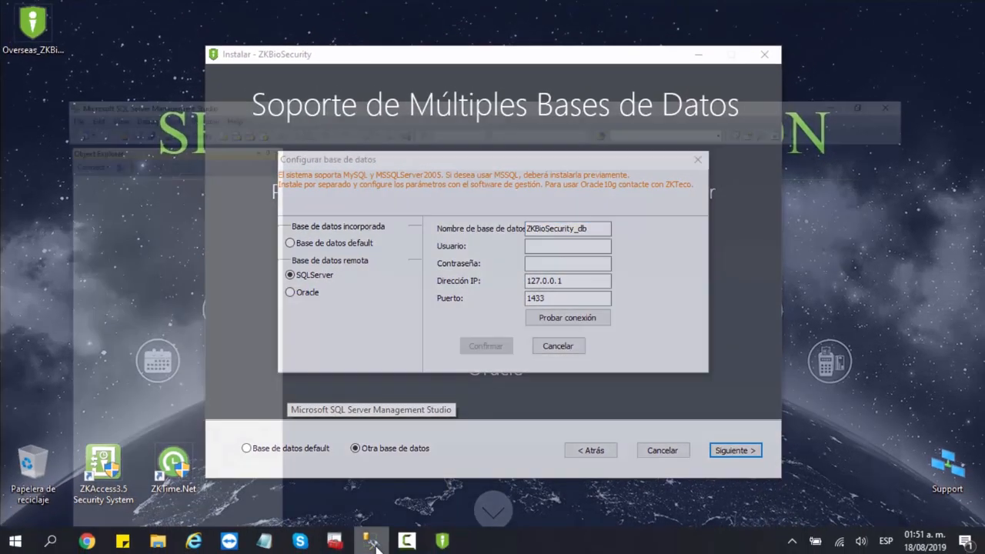
- Reconnect Management Studio to SQLEXPRESS2014, check ZKBioSecurity_db is listed, then disconnect
click(375, 542)
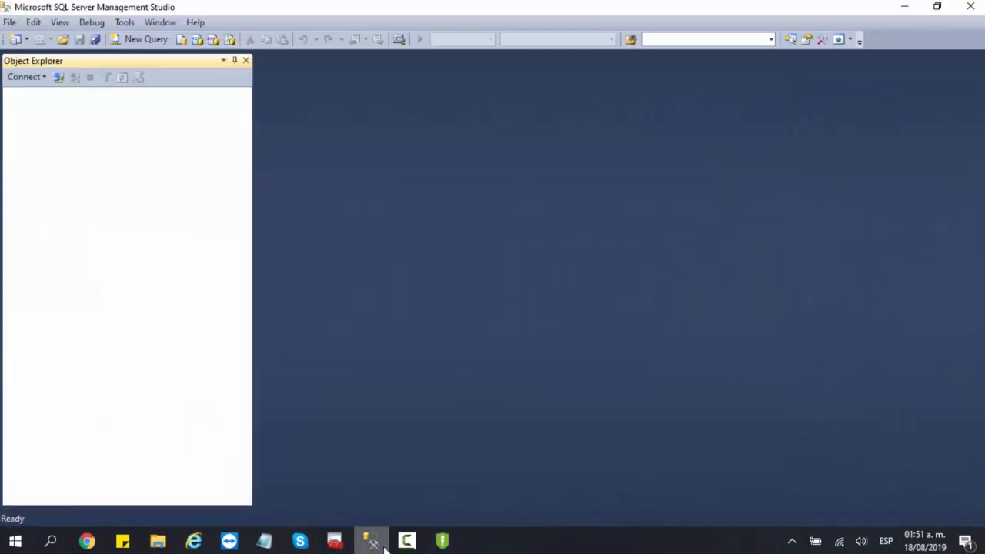
click(59, 78)
click(436, 292)
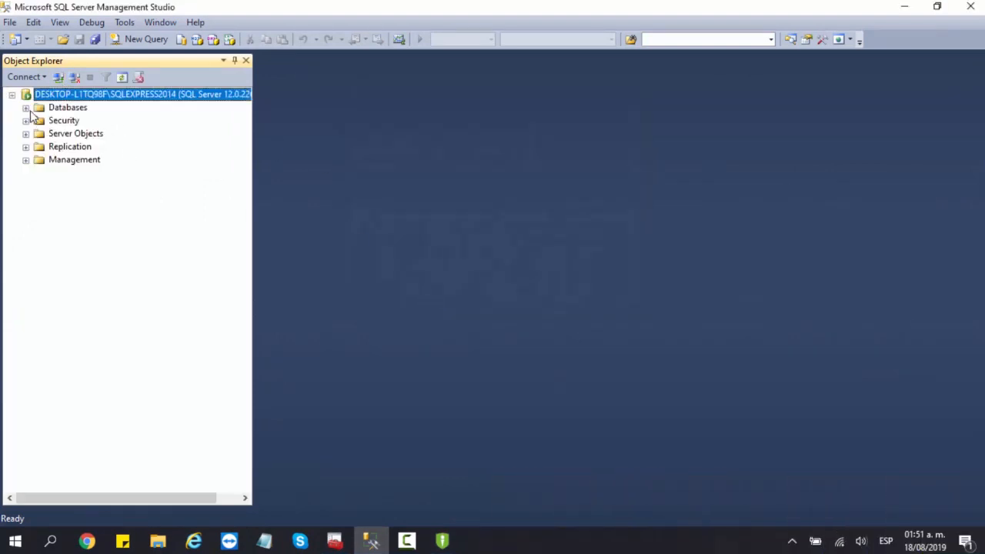
click(26, 108)
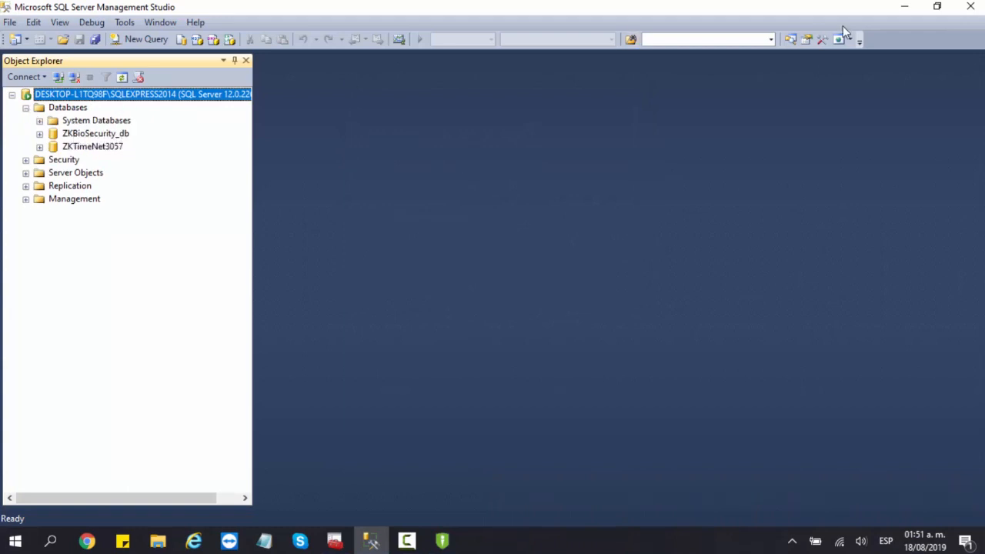
click(76, 79)
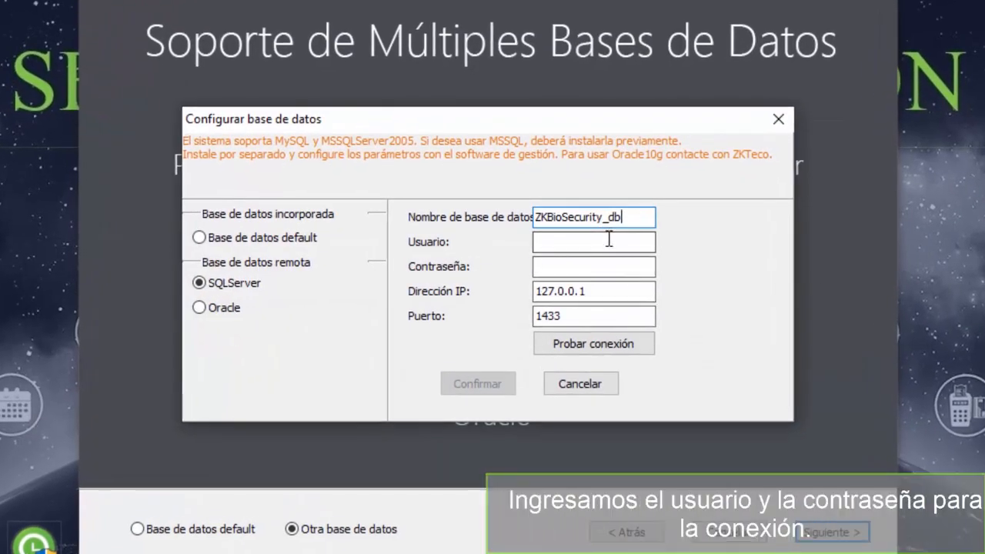
- Enter the SQL Server administrator login and password, then select the 127.0.0.1 address
click(609, 241)
text(12)
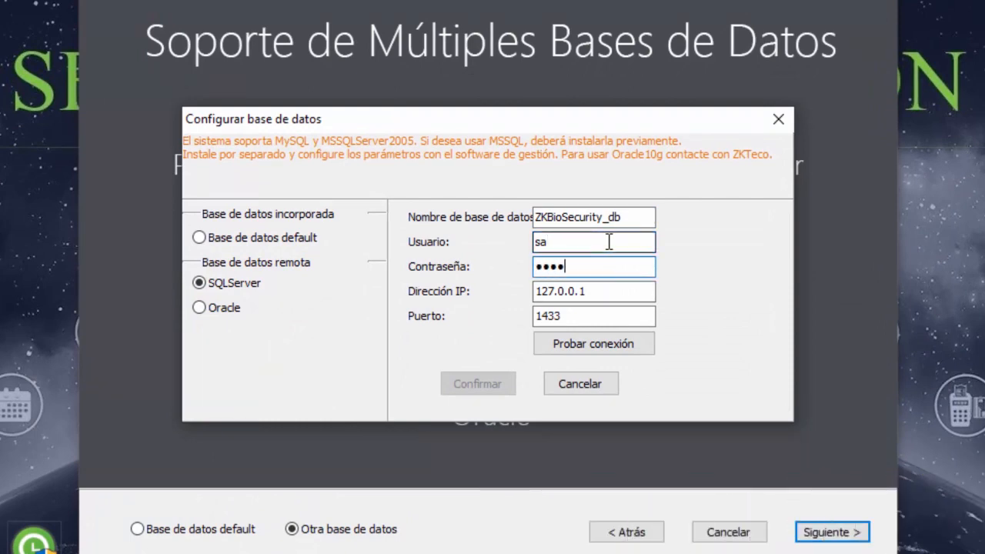
drag(609, 293, 537, 299)
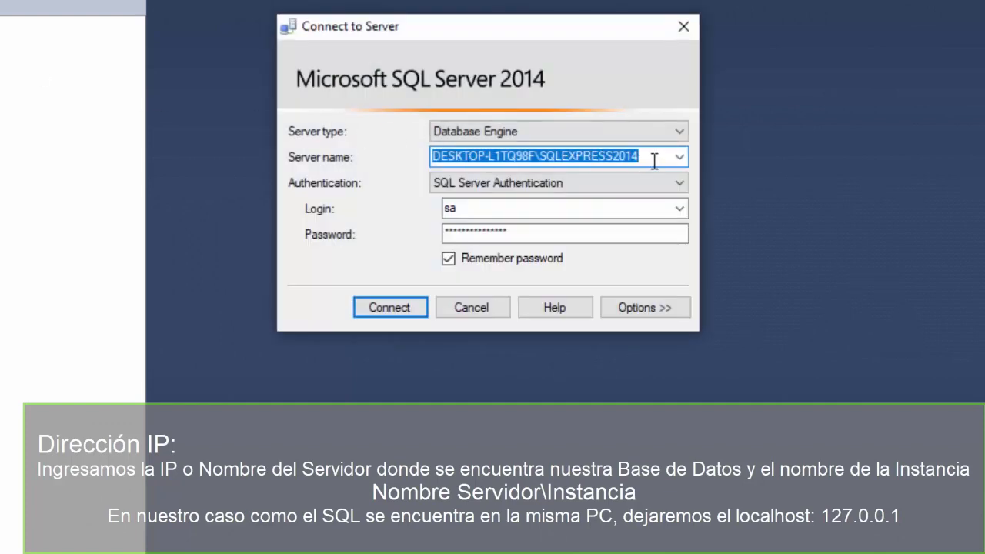
- Copy the server name DESKTOP-L1TQ98F\SQLEXPRESS2014 from the Connect to Server dialog
click(654, 160)
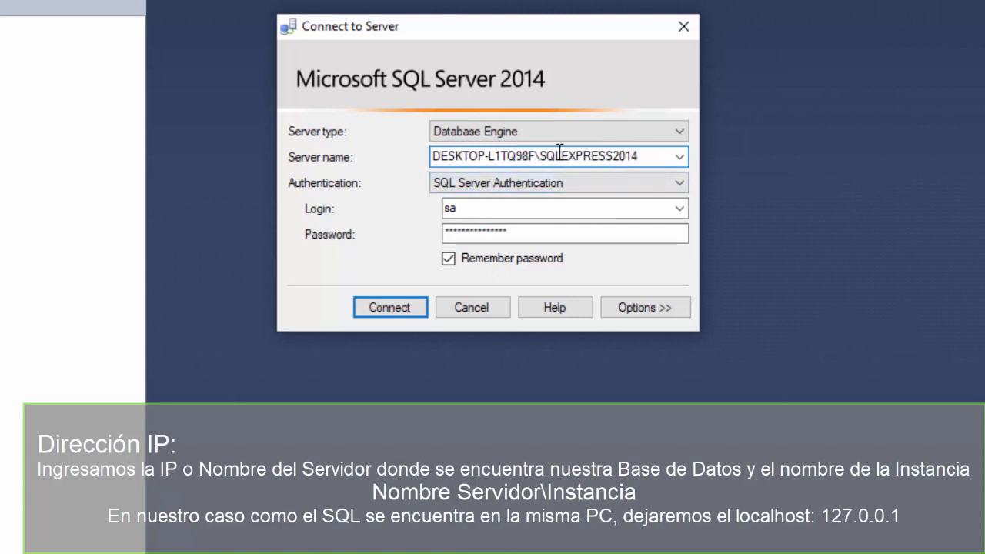
key(shift+Left)
key(shift+Left)
key(shift+Left)
key(shift+Left)
key(shift+Left)
key(shift+Left)
key(shift+Left)
key(shift+Left)
key(shift+Left)
key(shift+Left)
key(shift+Left)
key(shift+Left)
key(shift+Left)
key(shift+Left)
key(shift+Left)
key(shift+Left)
key(shift+Left)
key(shift+Left)
key(shift+Left)
key(shift+Left)
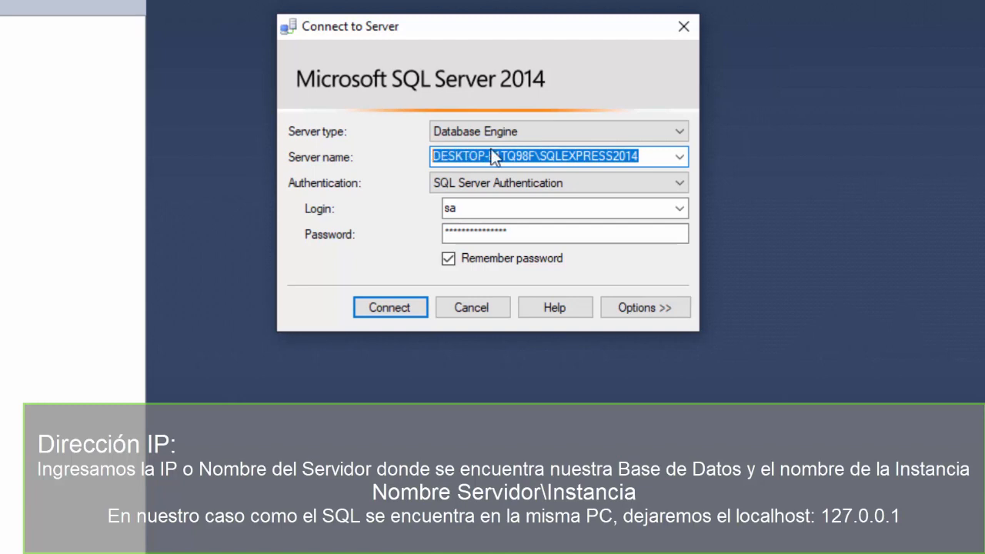
right_click(493, 153)
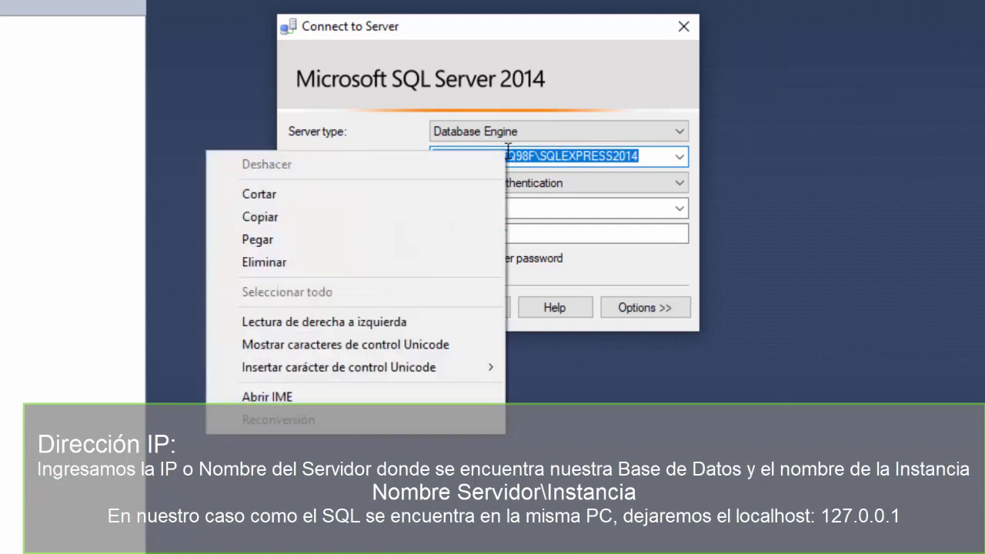
click(349, 219)
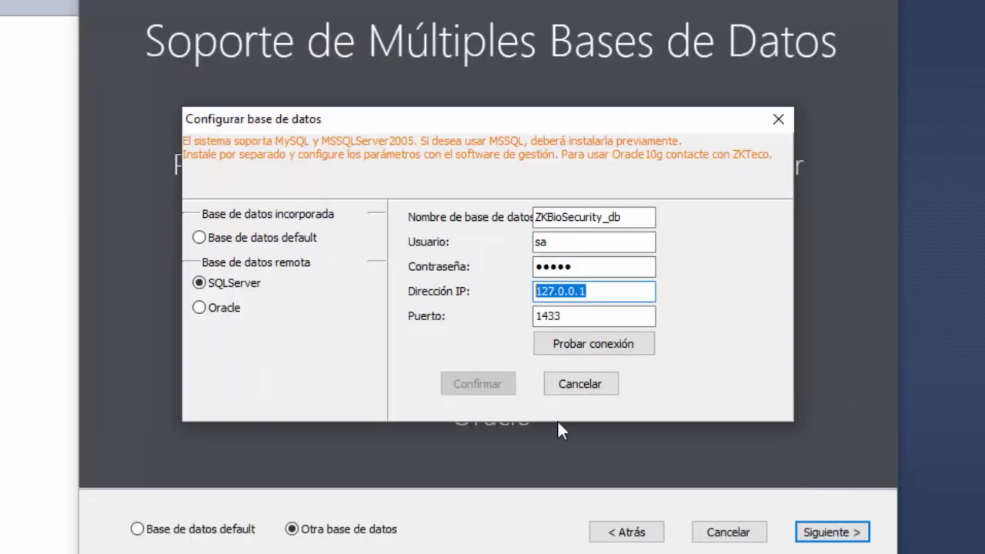
- Paste DESKTOP-L1TQ98F\SQLEXPRESS2014 into the IP address field and select the 1433 port
key(ctrl+v)
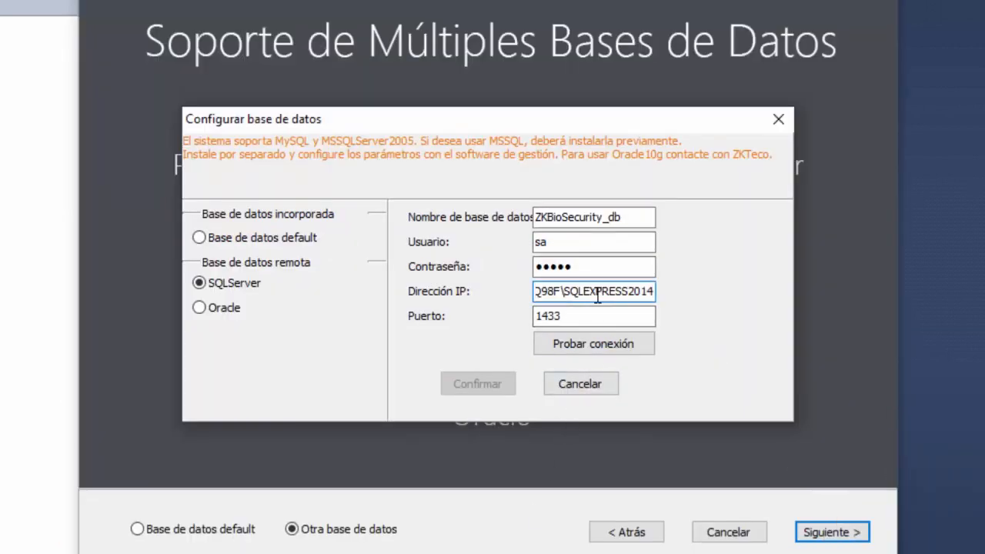
click(585, 316)
drag(572, 315, 527, 322)
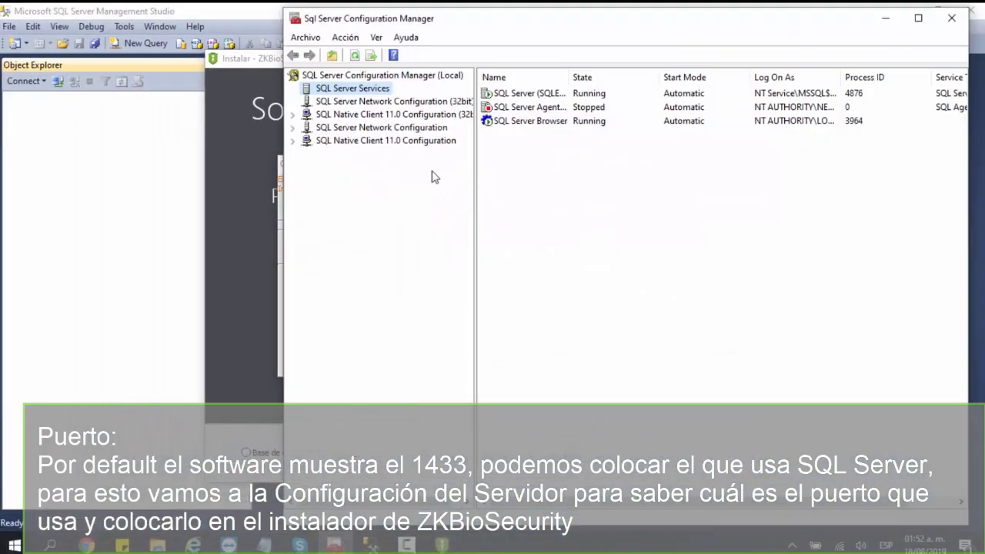
- Open the TCP/IP protocol properties for SQLEXPRESS2014 and check that it is enabled
click(369, 131)
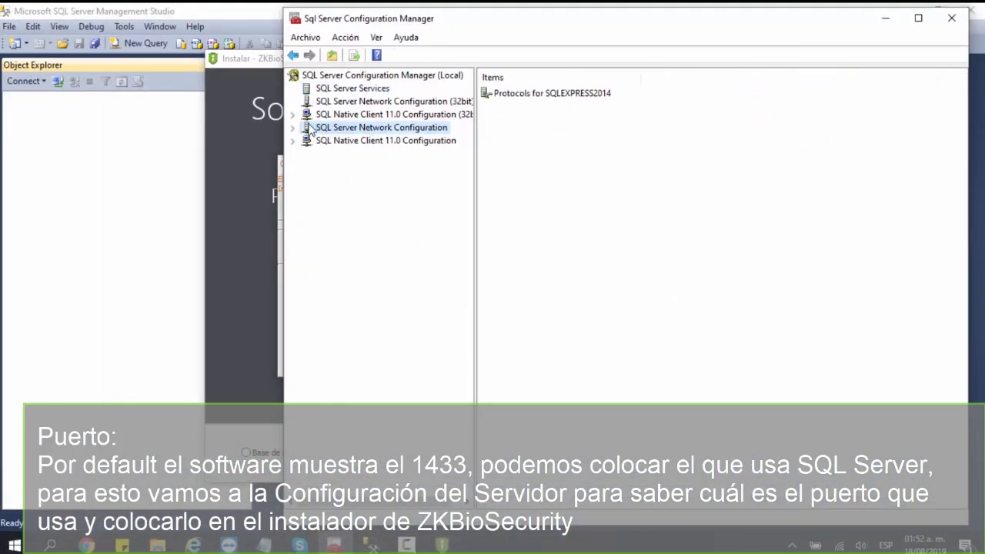
click(293, 128)
click(363, 141)
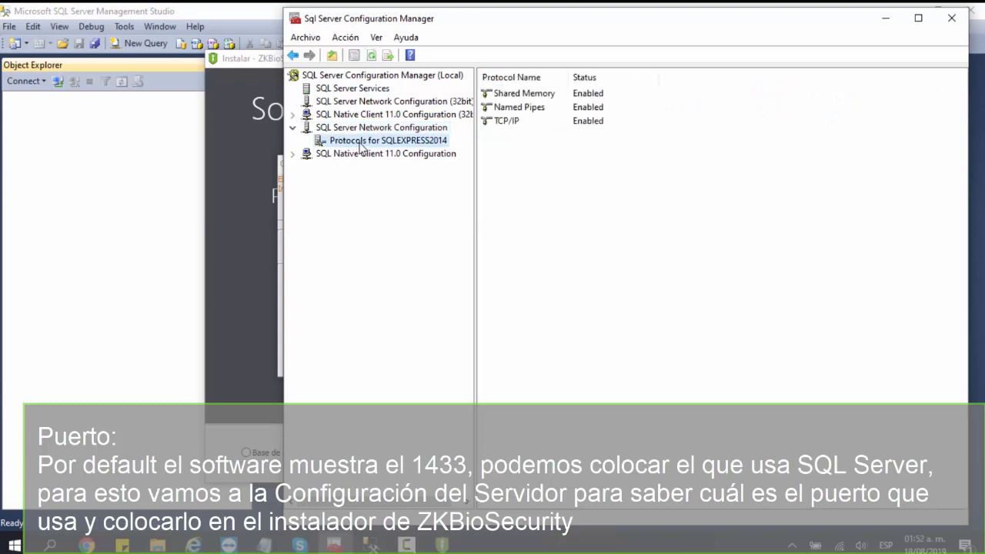
right_click(523, 129)
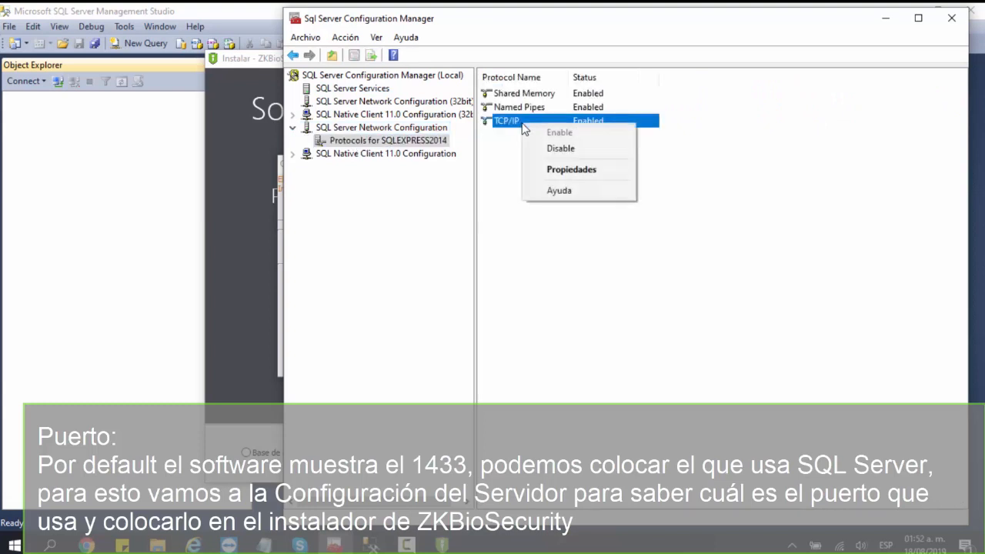
click(545, 171)
drag(594, 116, 602, 168)
click(663, 218)
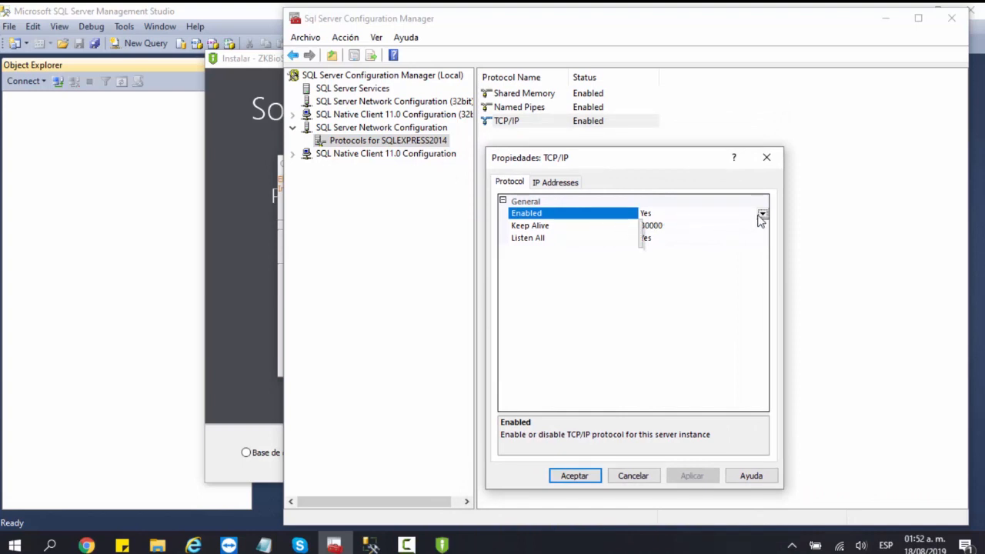
- Copy the IPAll TCP dynamic port 64825 and cancel the properties without changes
click(560, 183)
drag(761, 222, 763, 289)
click(692, 289)
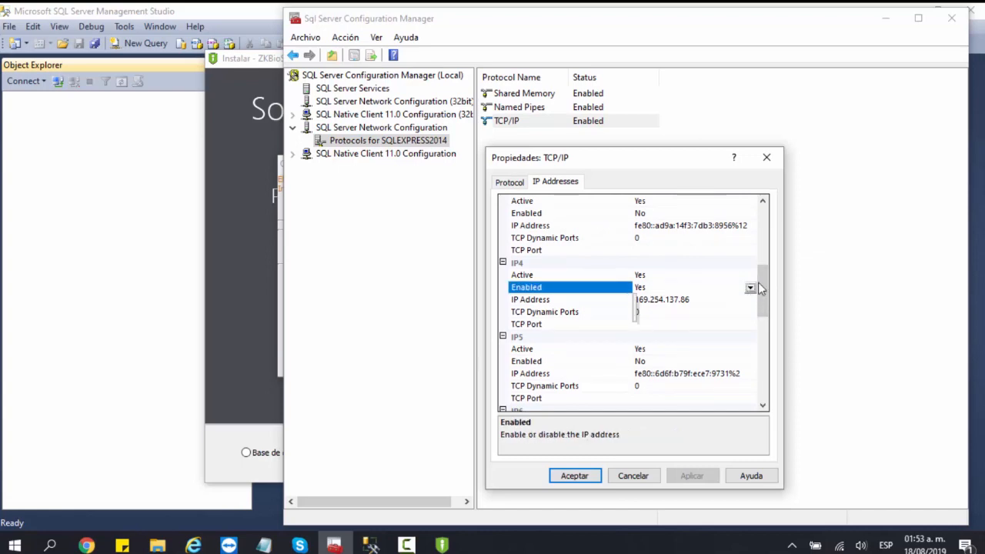
drag(763, 286, 764, 364)
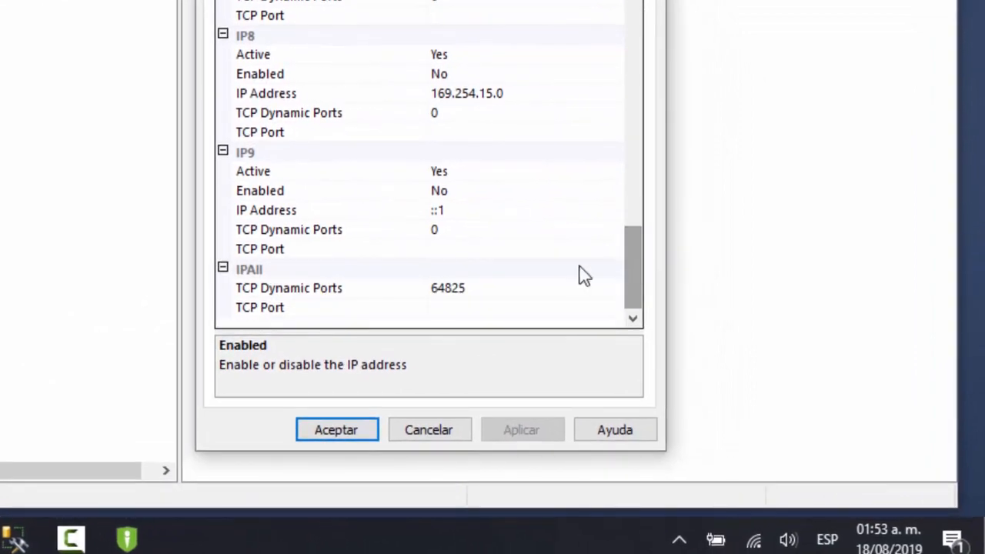
click(477, 301)
drag(477, 301, 441, 300)
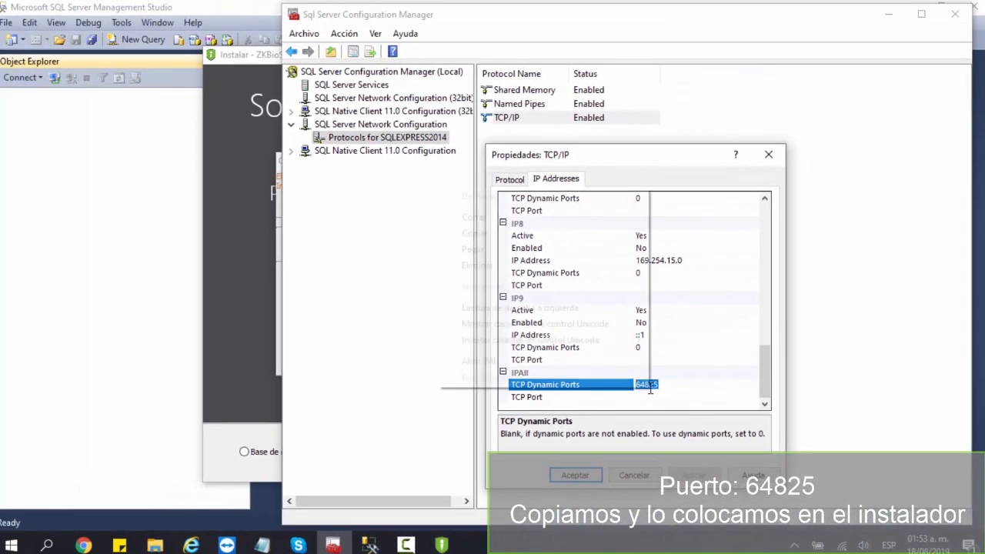
right_click(452, 294)
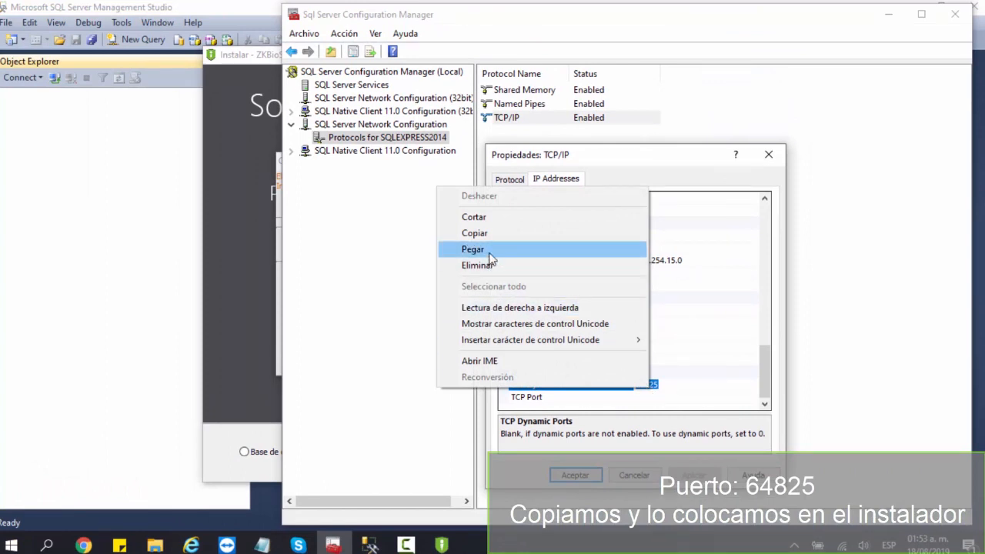
click(486, 239)
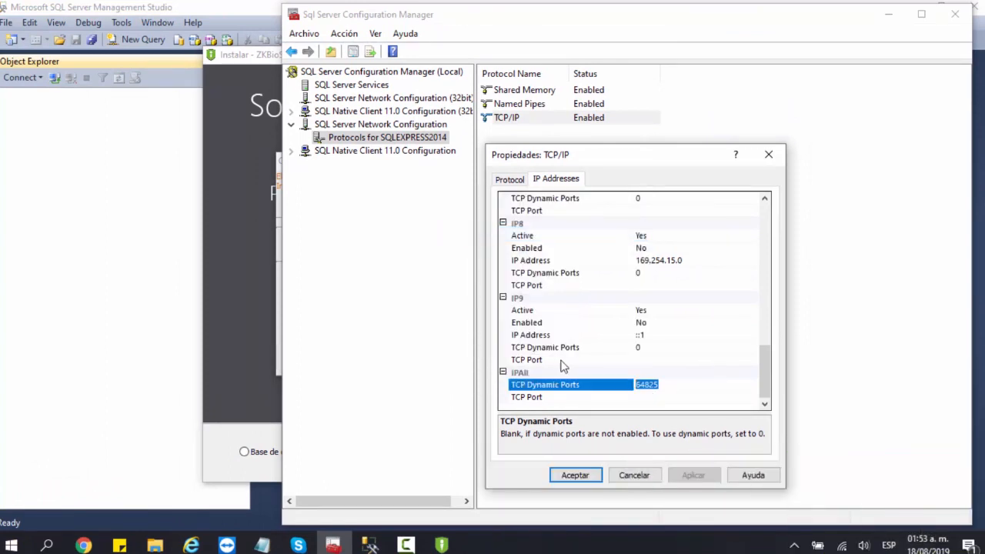
click(634, 476)
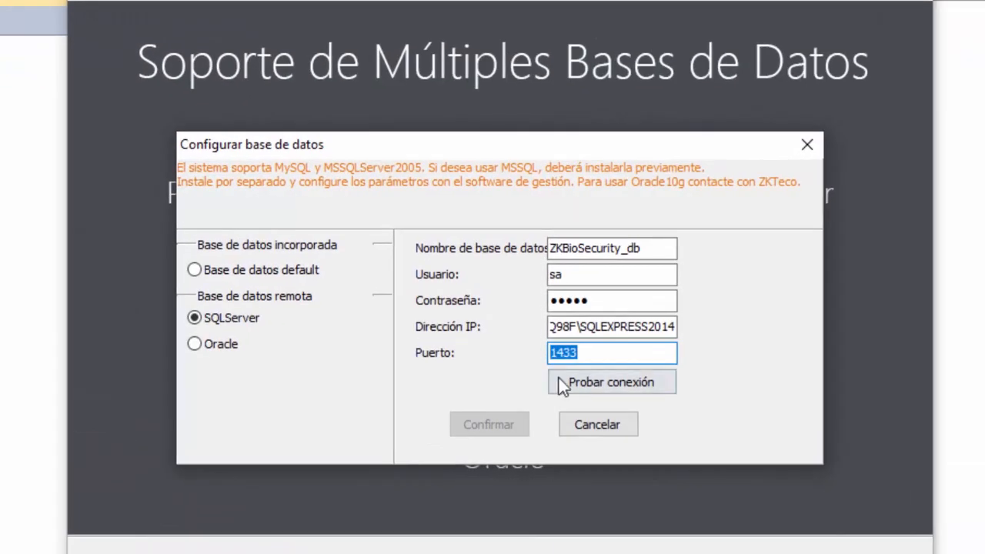
- Change the SQL Server port from 1433 to 64825 and test the connection
key(BackSpace)
right_click(590, 351)
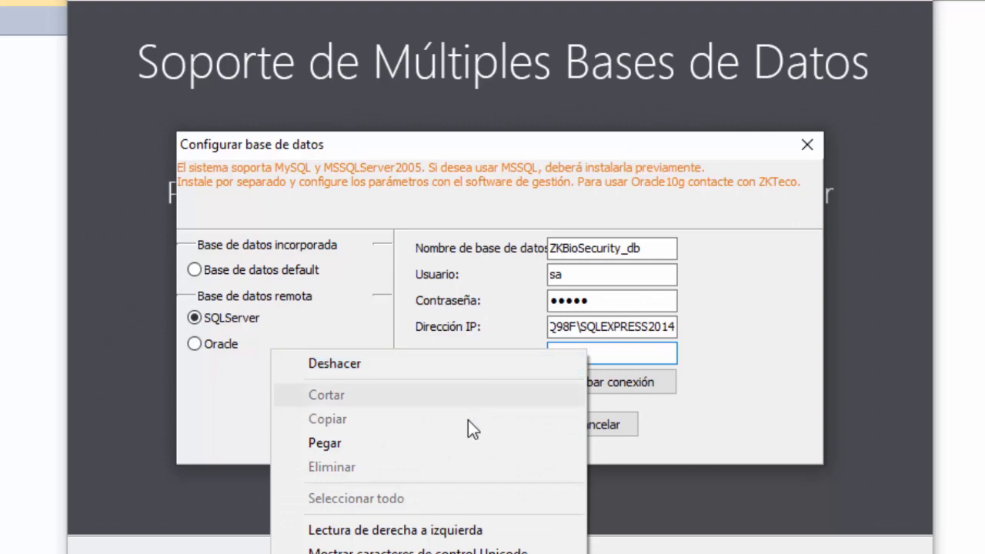
click(467, 444)
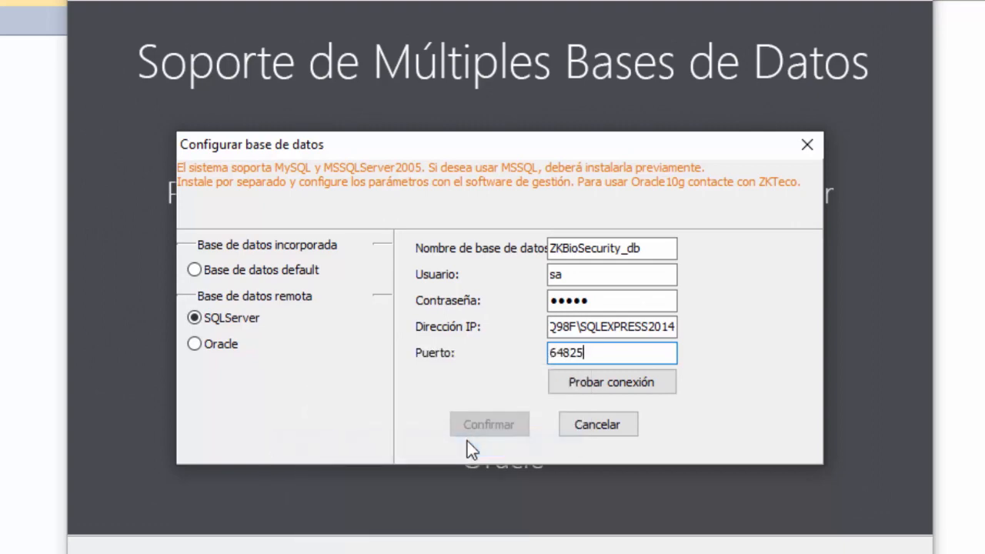
click(578, 385)
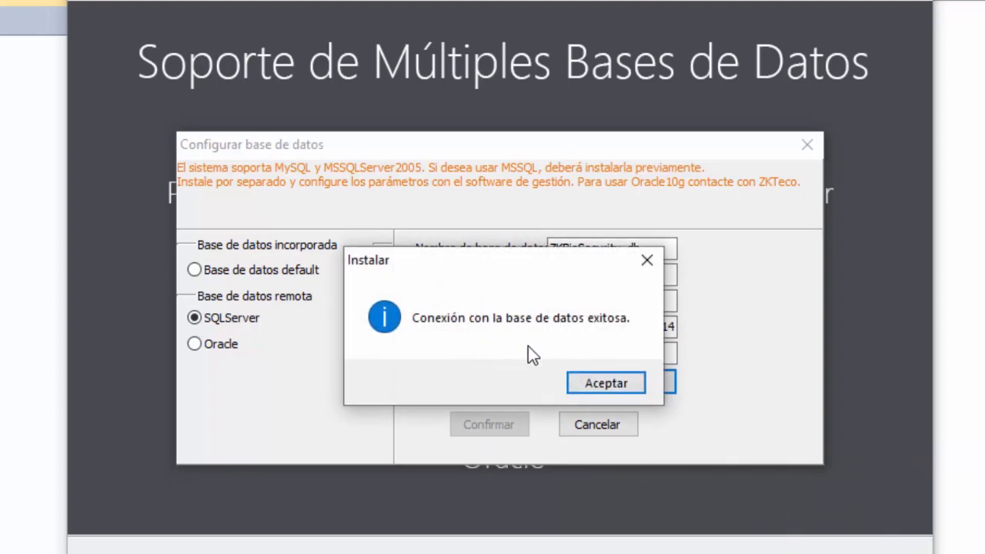
click(590, 383)
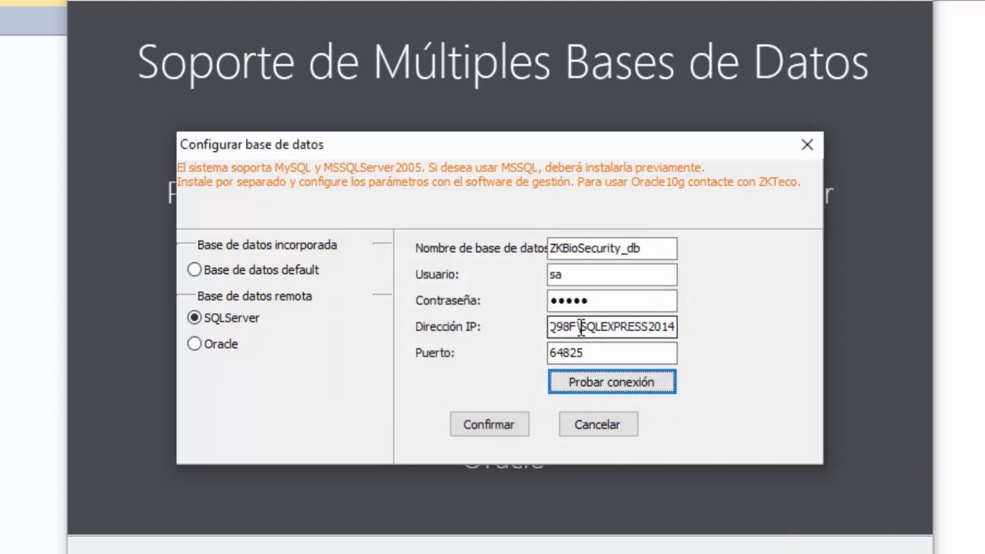
- Replace the computer name in the server address with 127.0.0.1 and retest the connection
drag(578, 326, 523, 330)
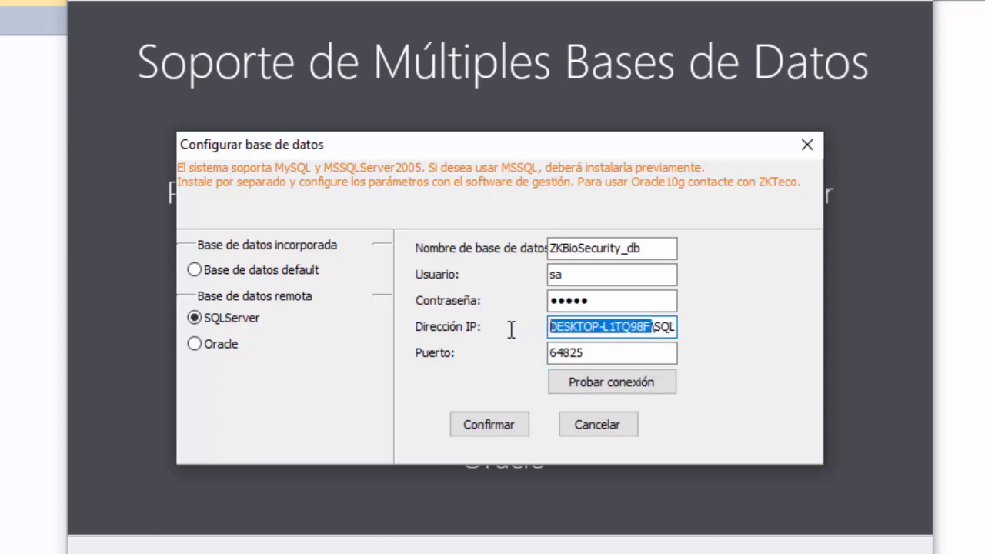
text(127.0.)
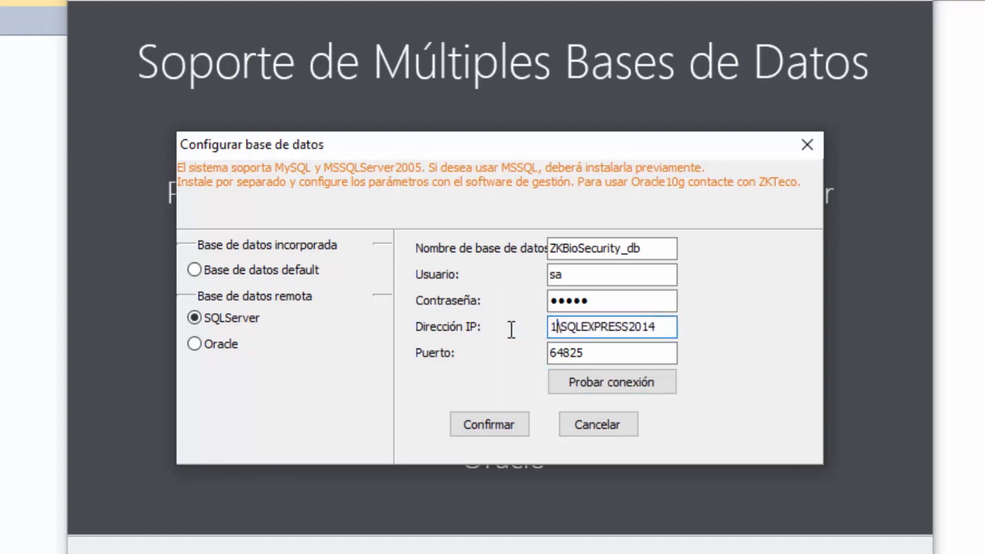
text(0.1)
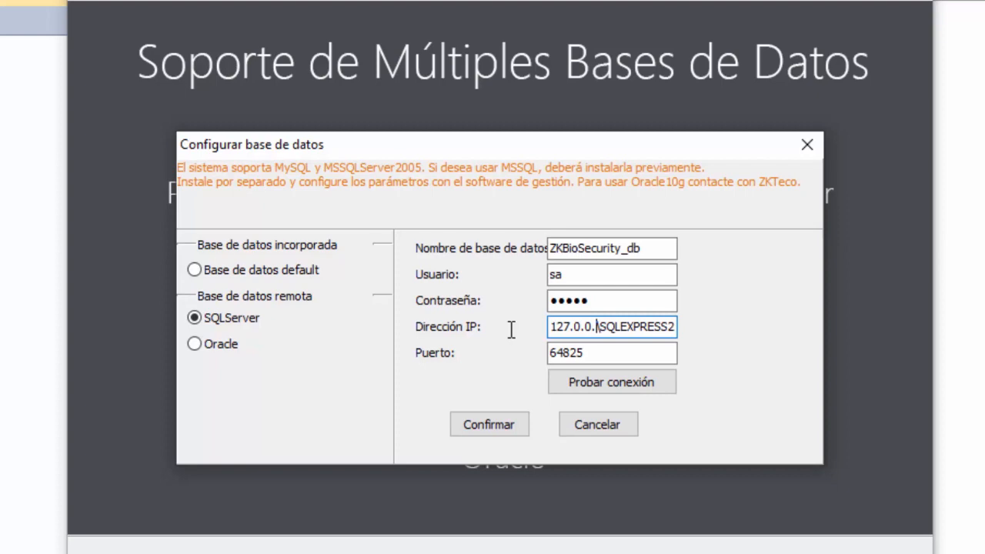
click(583, 385)
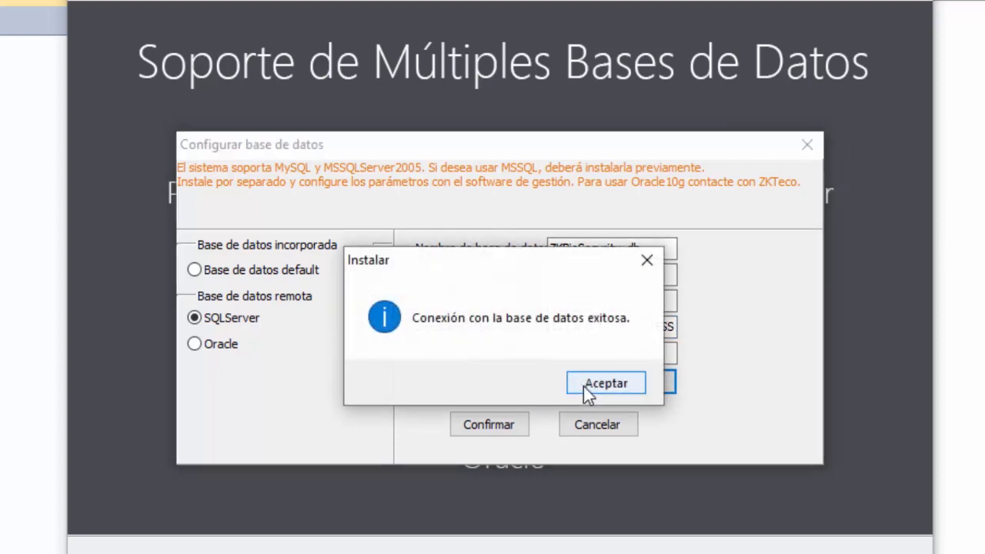
click(607, 383)
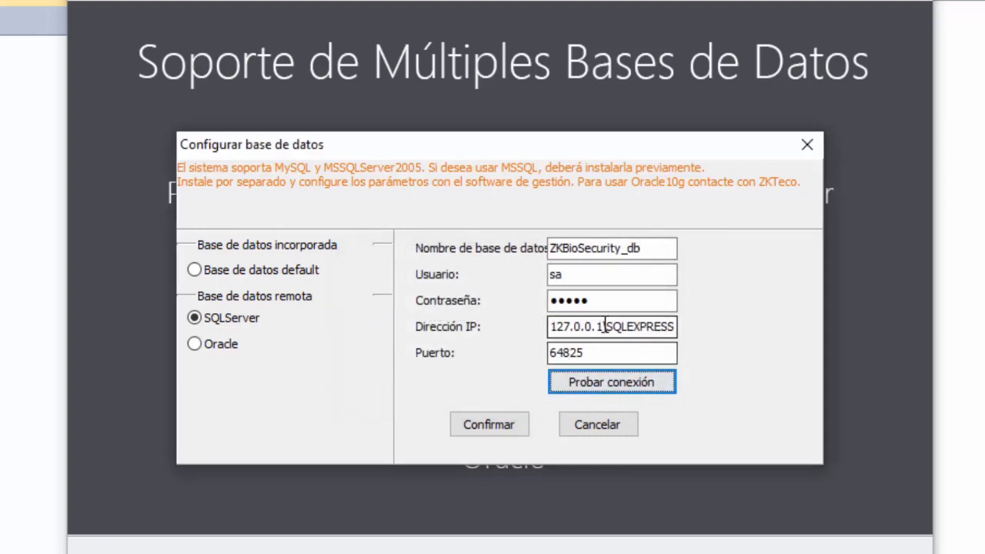
- Remove \SQLEXPRESS2014 so the address is plain 127.0.0.1, retest, and confirm the database settings
drag(623, 326, 722, 326)
key(BackSpace)
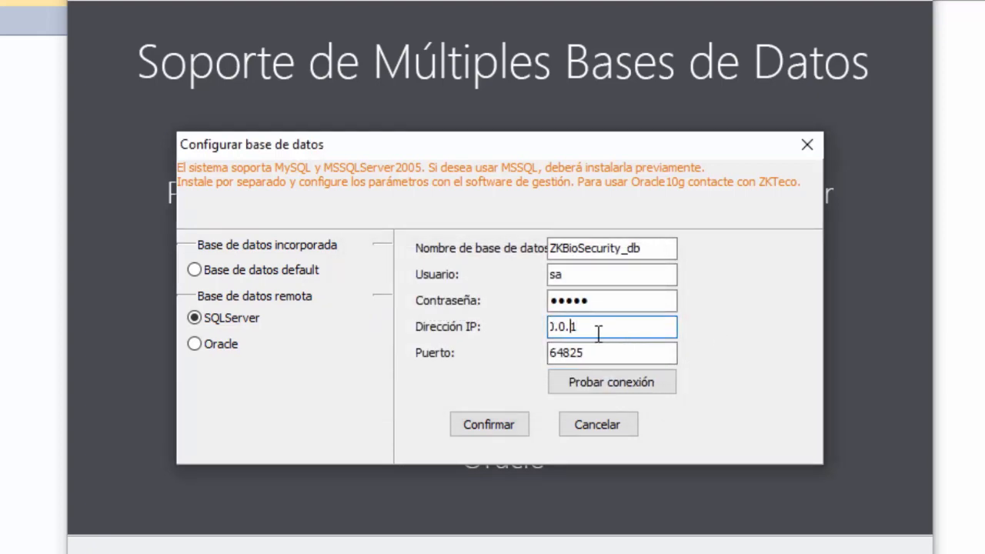
key(Home)
click(587, 386)
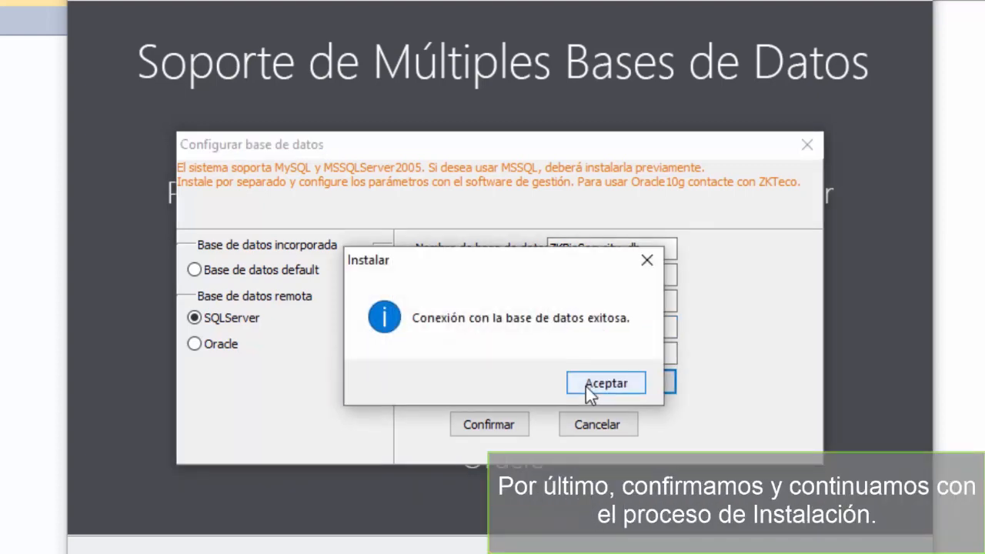
click(586, 386)
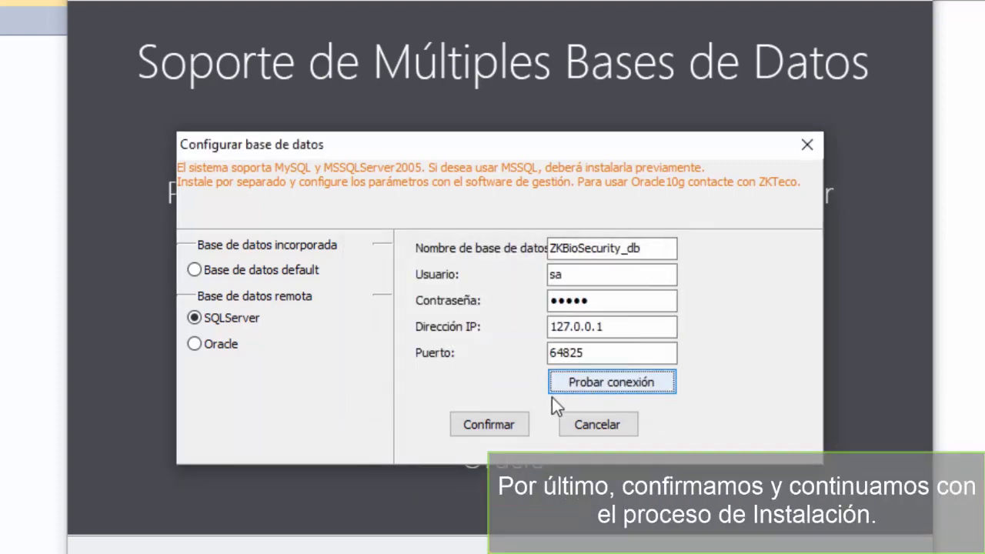
click(511, 425)
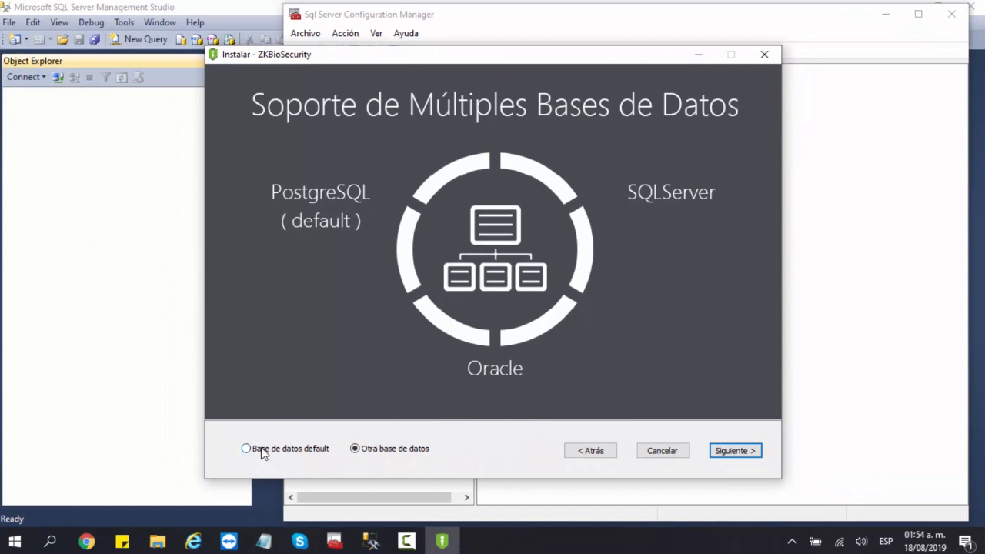
- Select Otra base de datos, confirm its SQL Server settings, and advance to the install page
click(356, 448)
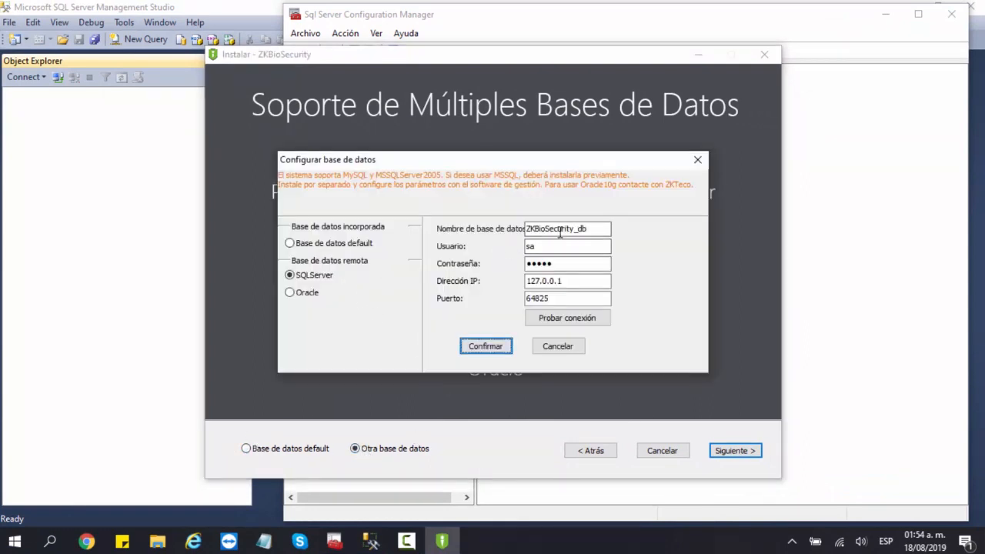
click(502, 348)
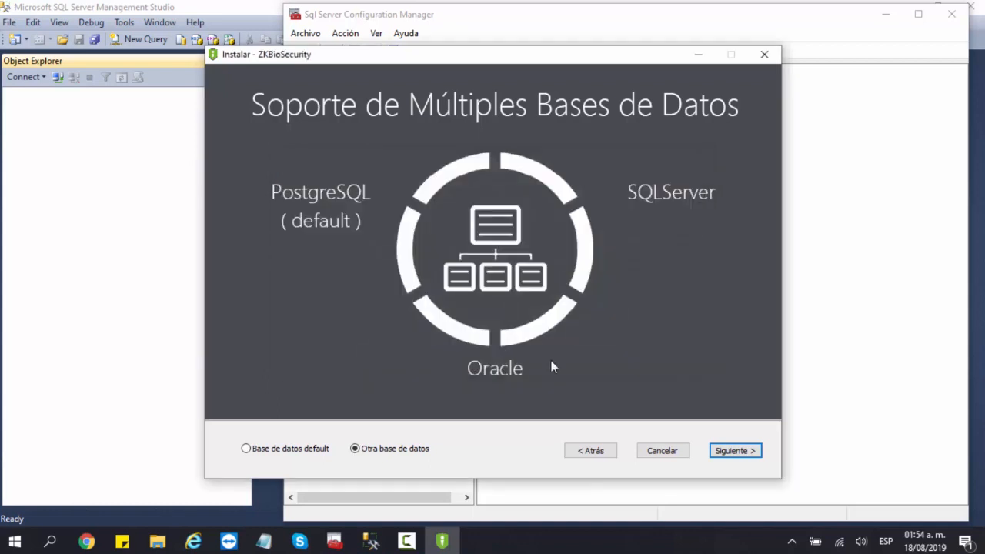
click(738, 453)
click(735, 451)
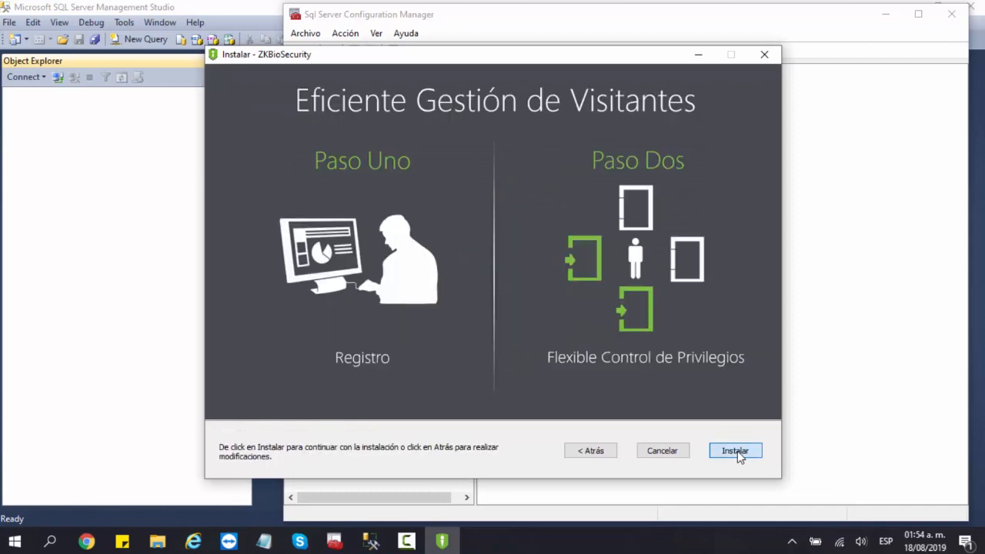
- Run the installation, then choose 'No, reiniciaré más tarde' and finish the installer
click(735, 452)
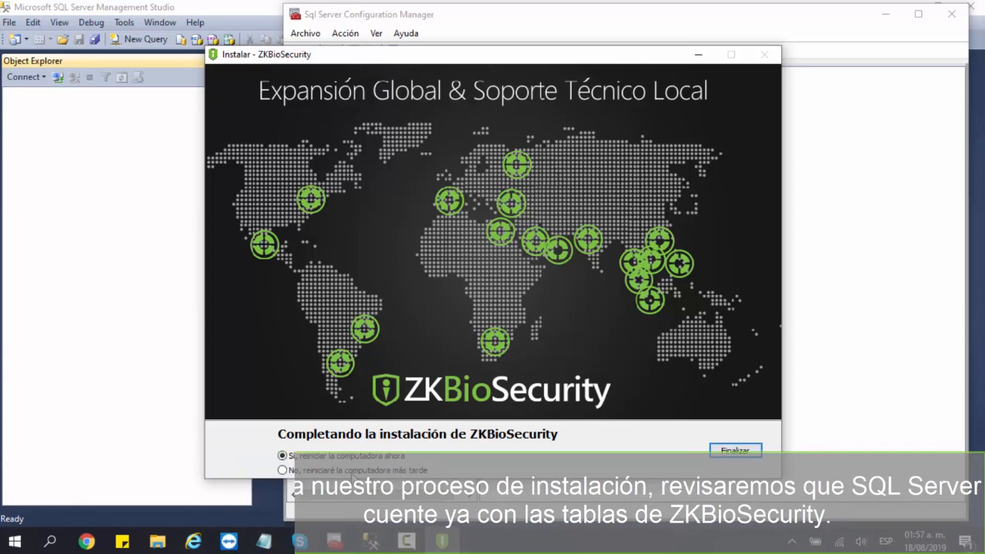
click(344, 472)
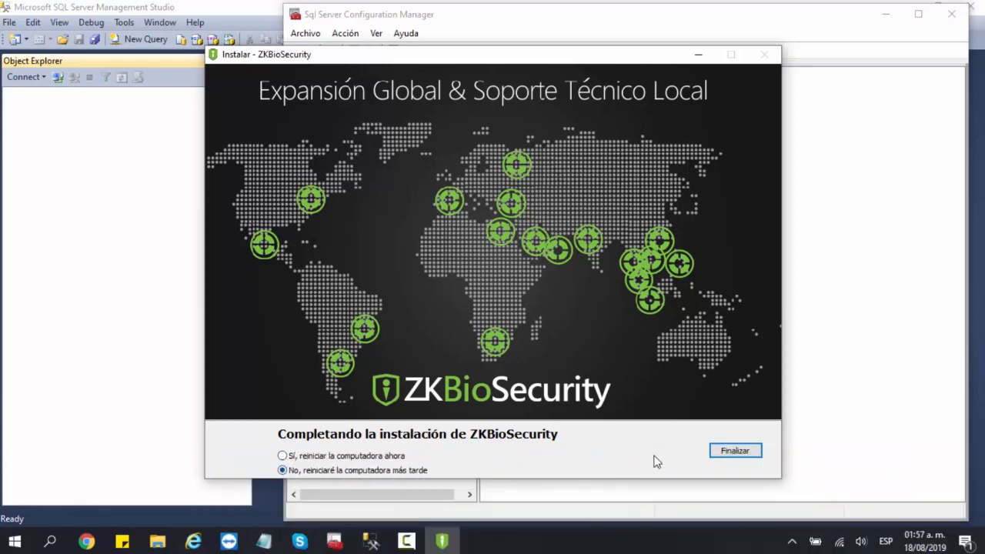
click(716, 452)
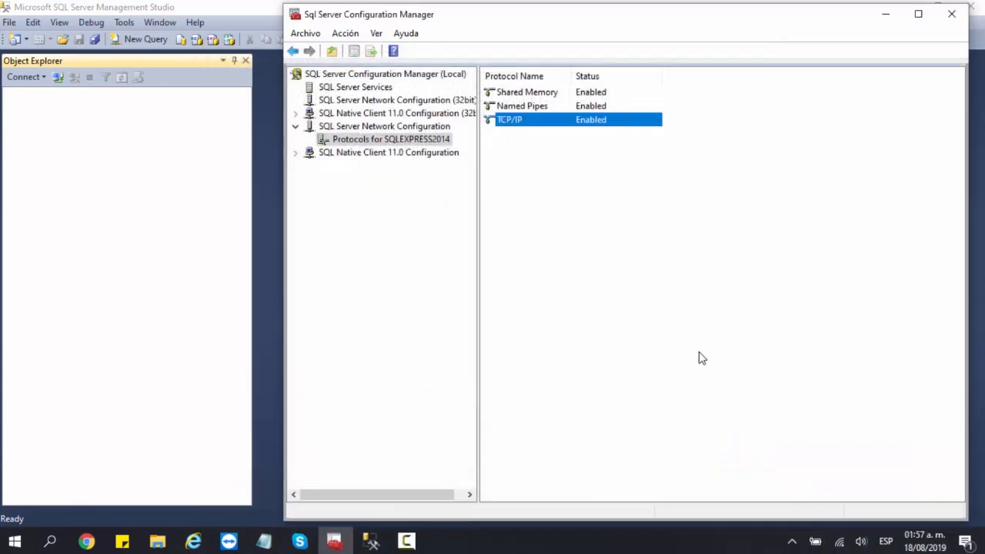
- Connect to SQLEXPRESS2014 and browse the tables under Databases > ZKBioSecurity_db > Tables
click(885, 15)
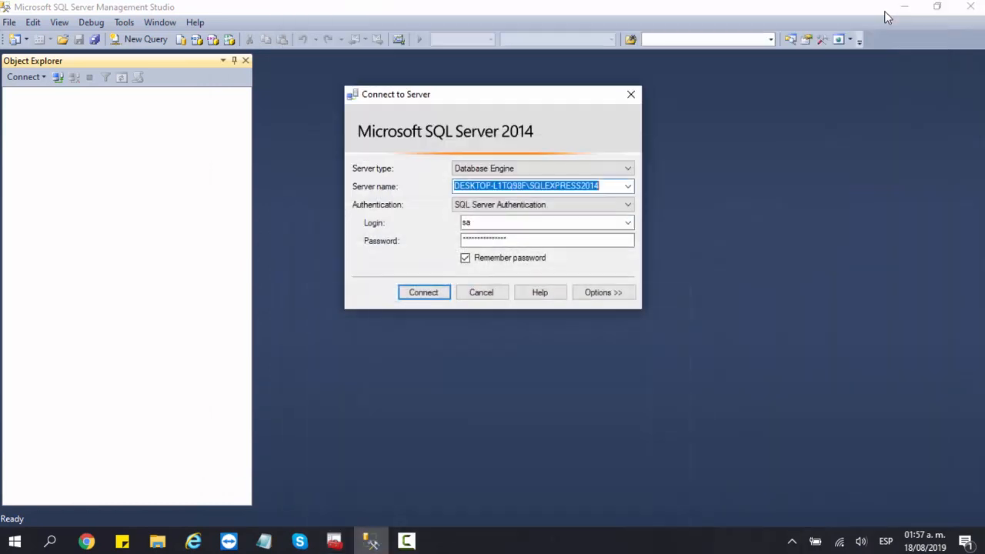
click(424, 291)
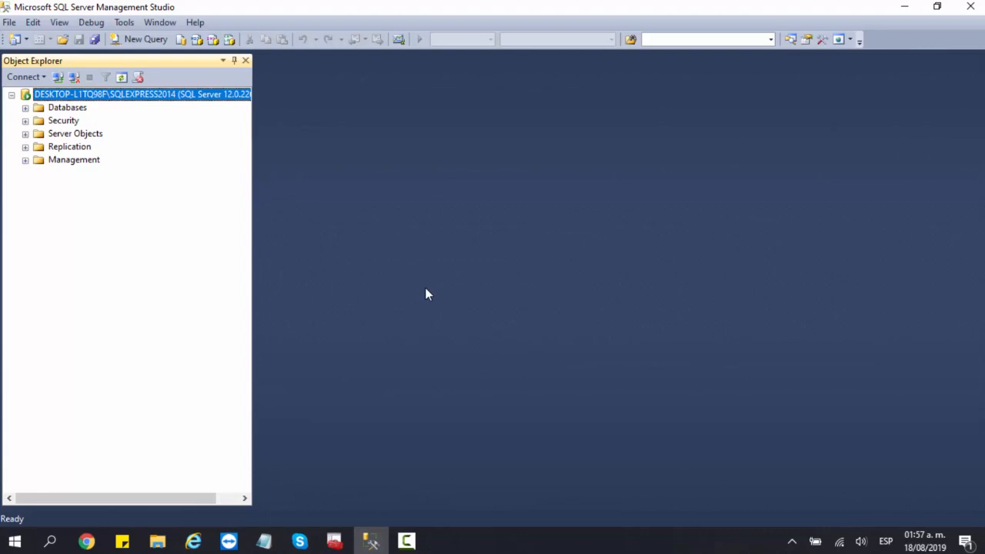
click(25, 108)
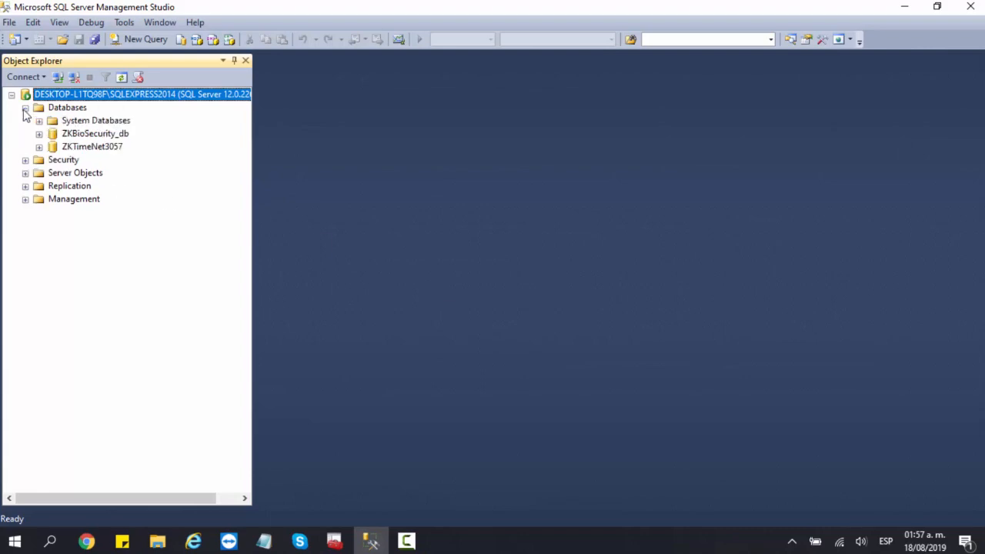
click(40, 136)
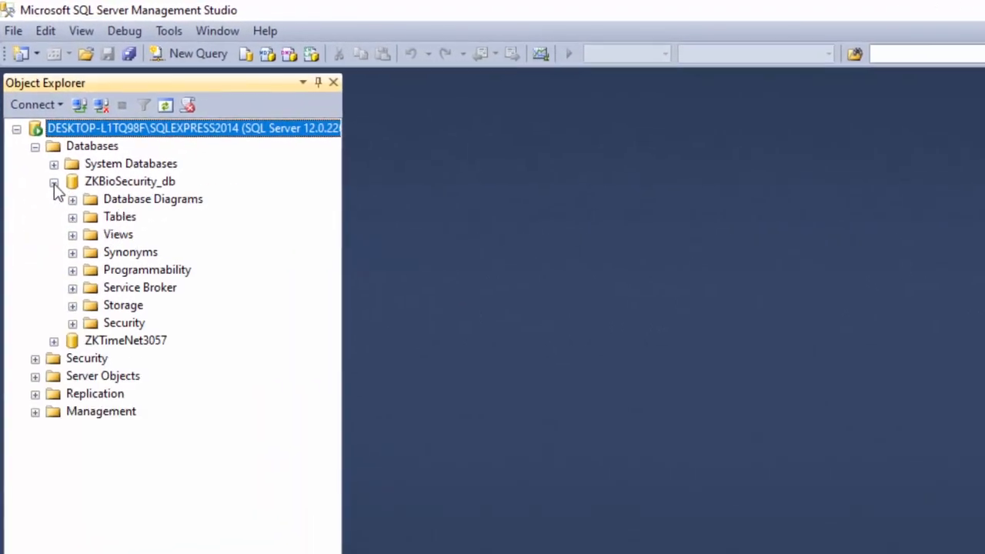
click(78, 235)
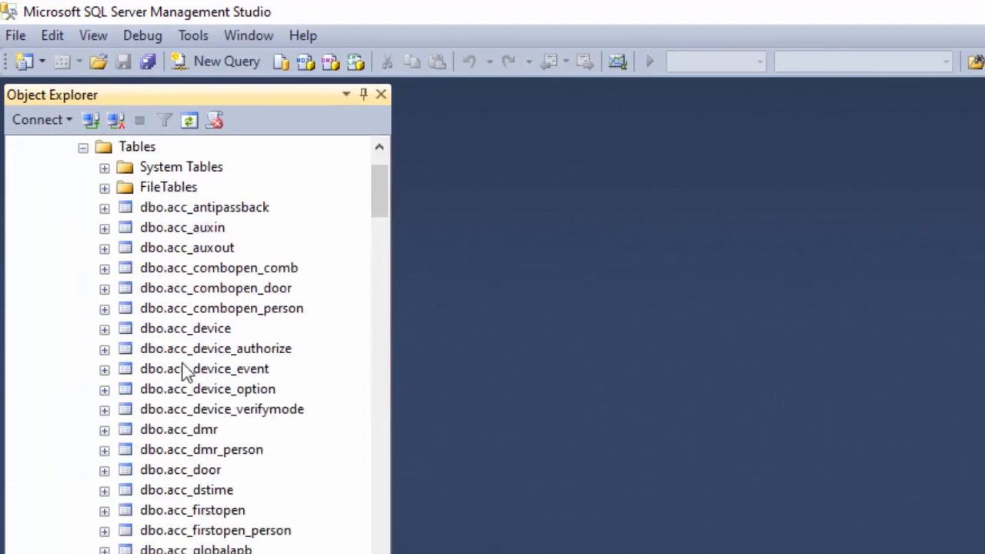
drag(385, 182, 379, 553)
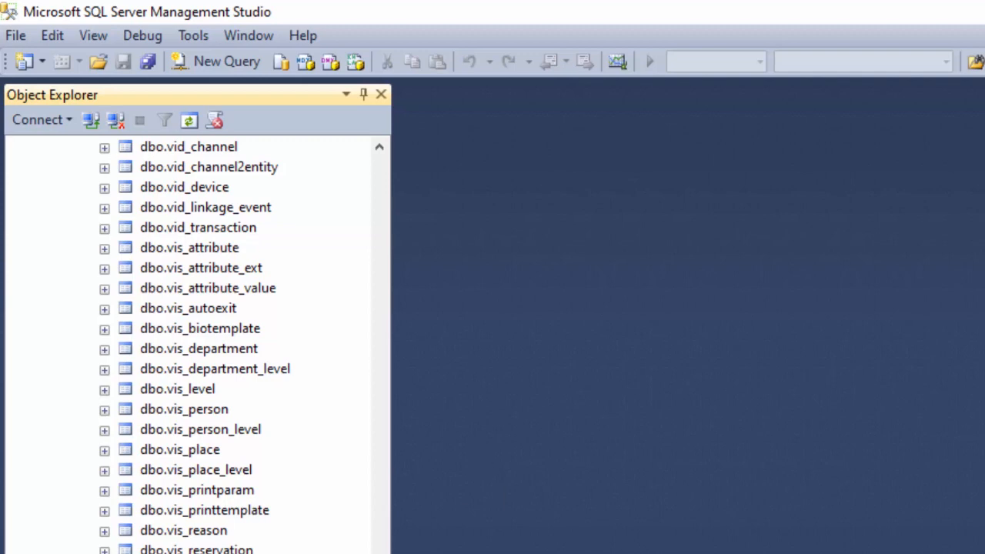
drag(378, 553, 431, 347)
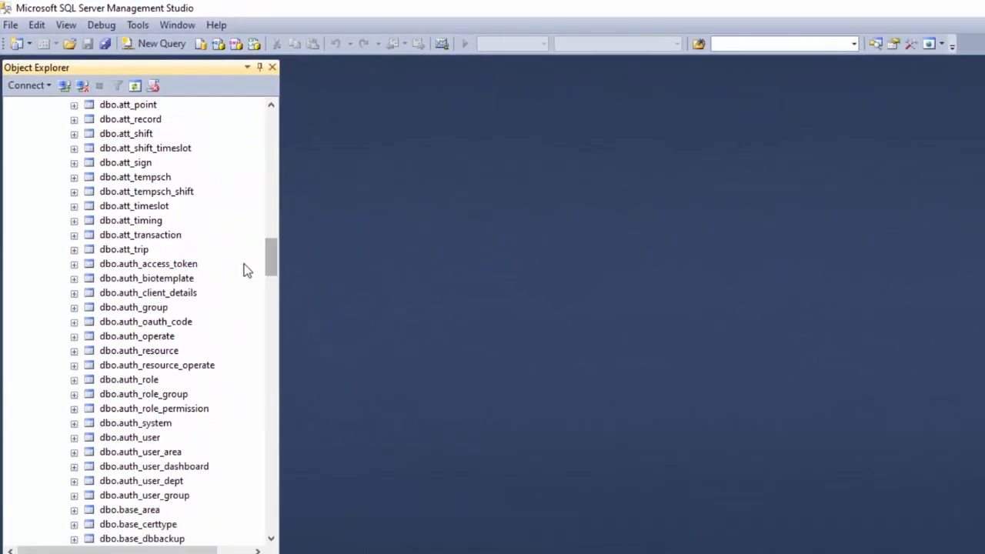
- Open dbo.auth_user with Edit Top 200 Rows to confirm it is empty, then close it
click(153, 438)
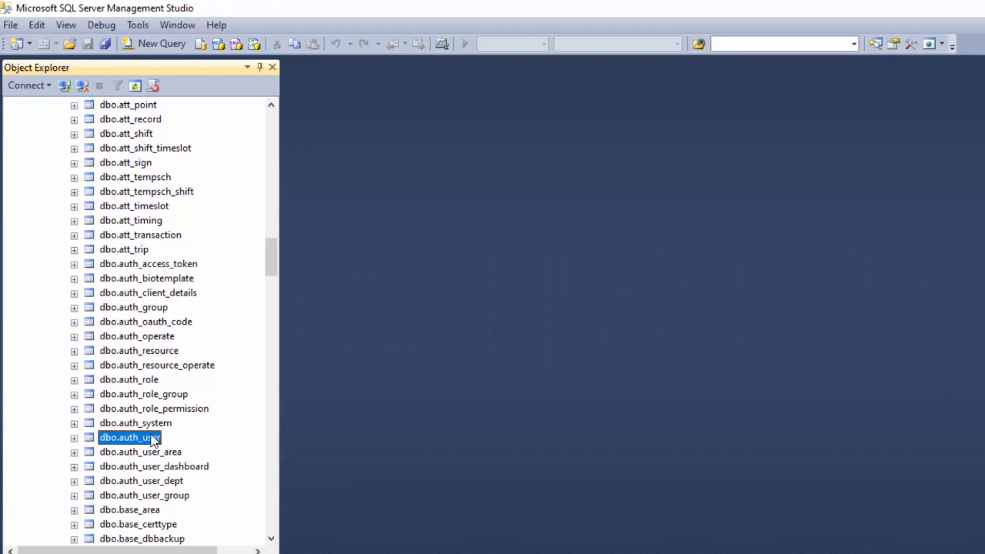
right_click(153, 438)
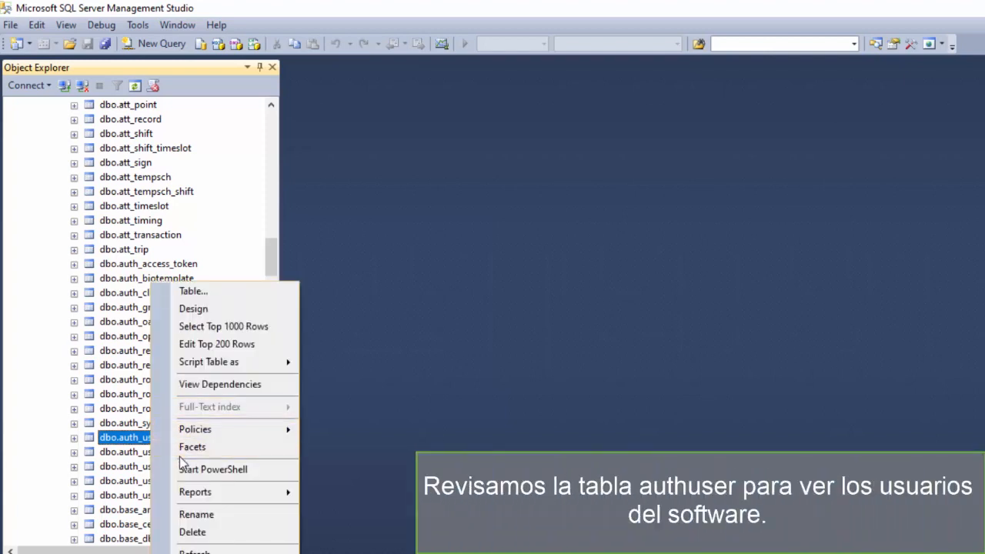
click(234, 349)
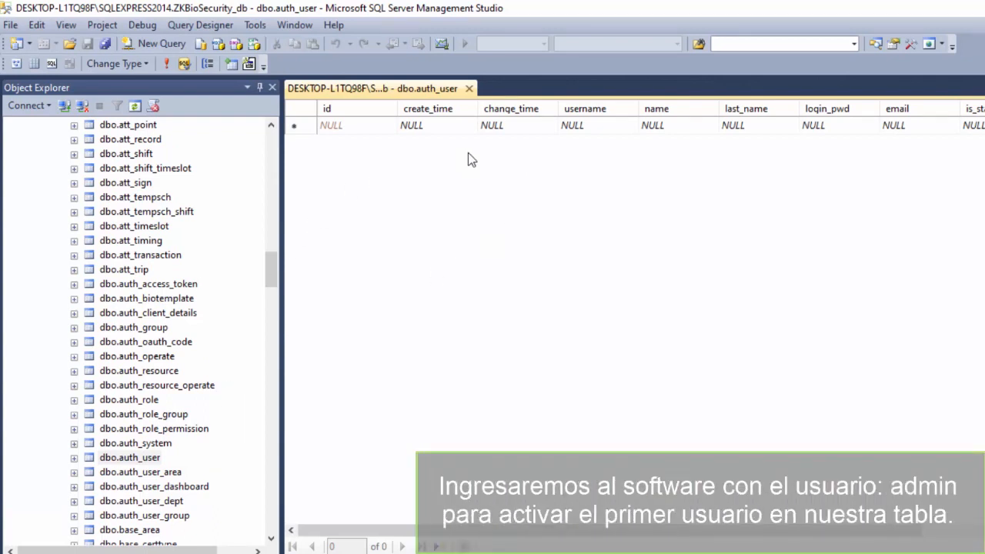
click(468, 88)
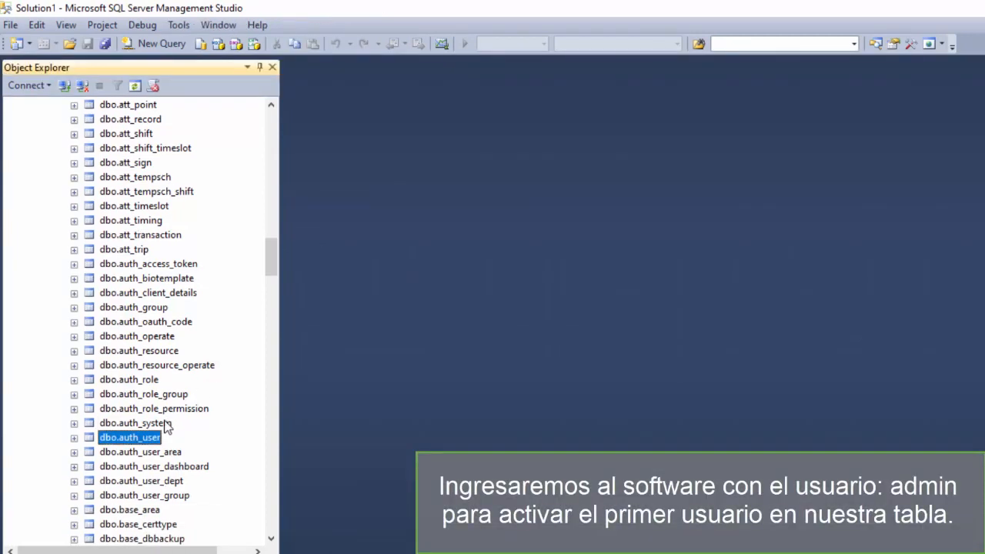
- Review the 12 module rows in dbo.auth_system, close it, and minimize Management Studio
click(149, 426)
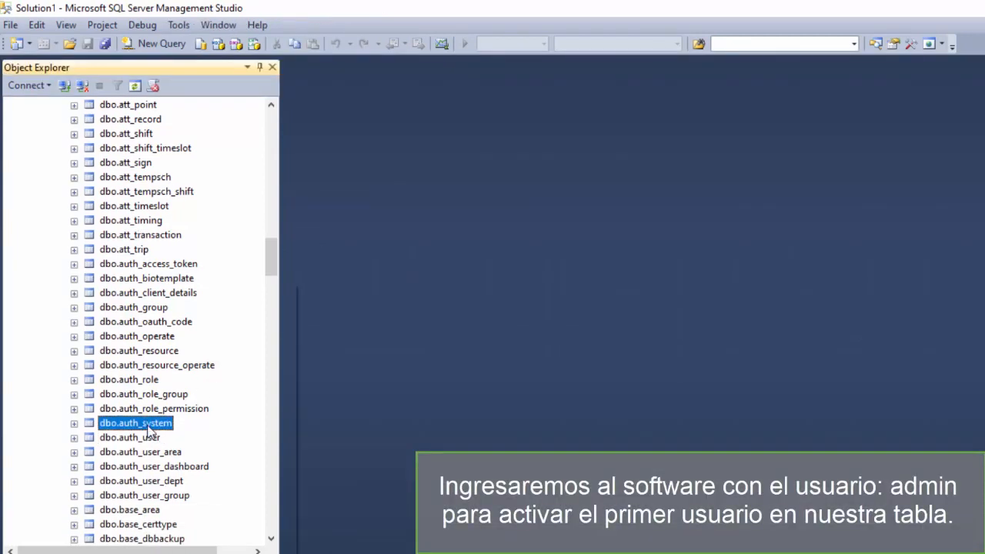
right_click(149, 428)
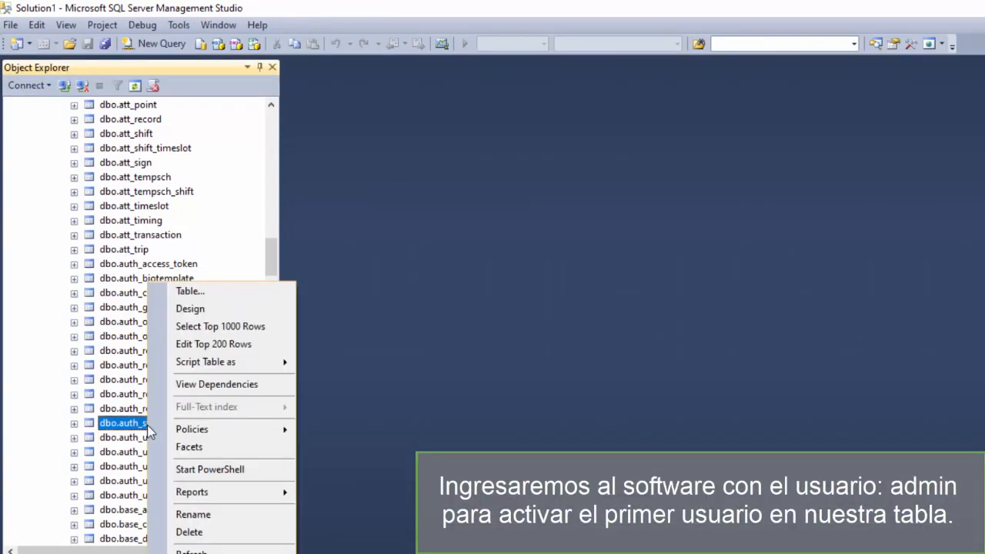
click(210, 350)
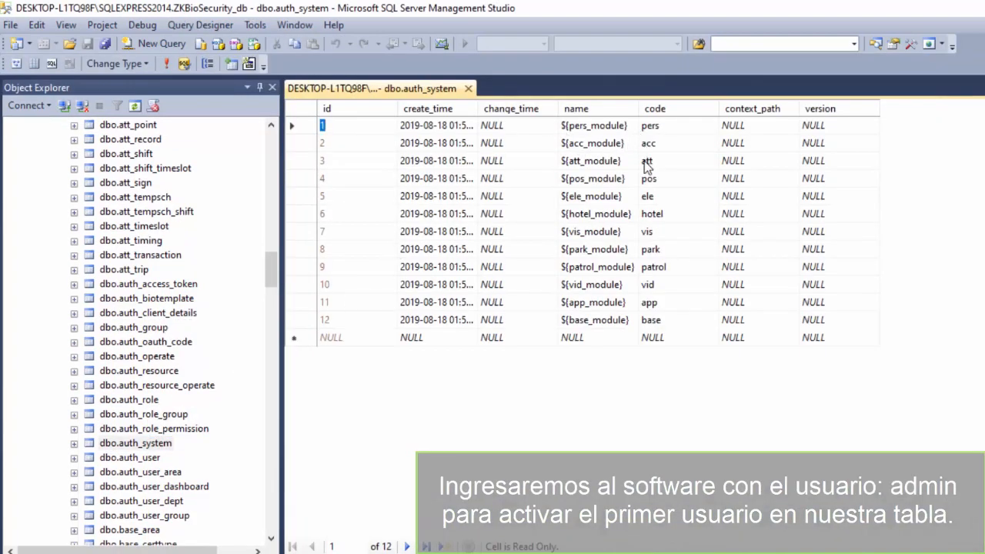
click(468, 89)
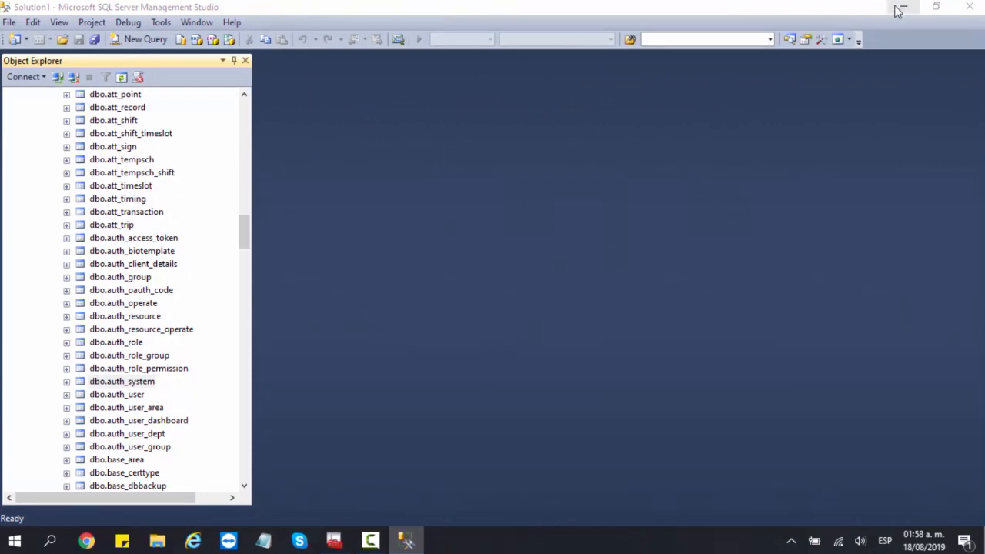
click(899, 8)
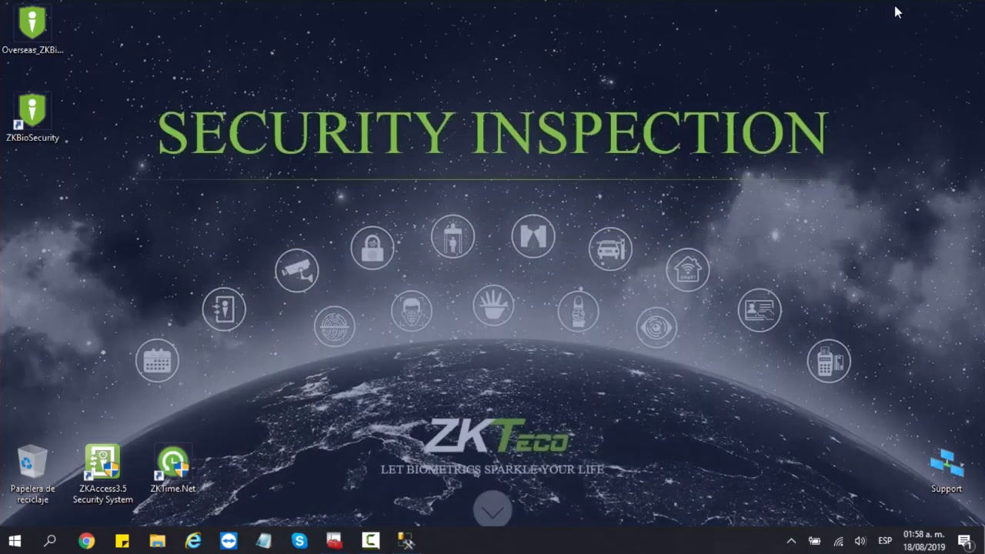
- Launch ZKBioSecurity from its desktop shortcut so the 127.0.0.1:8088 login page loads
click(38, 133)
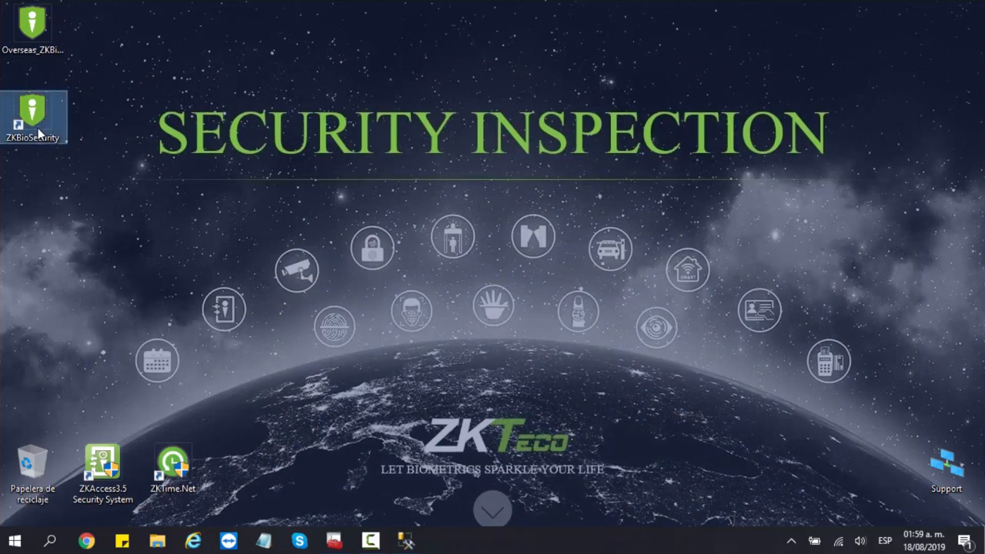
double_click(38, 132)
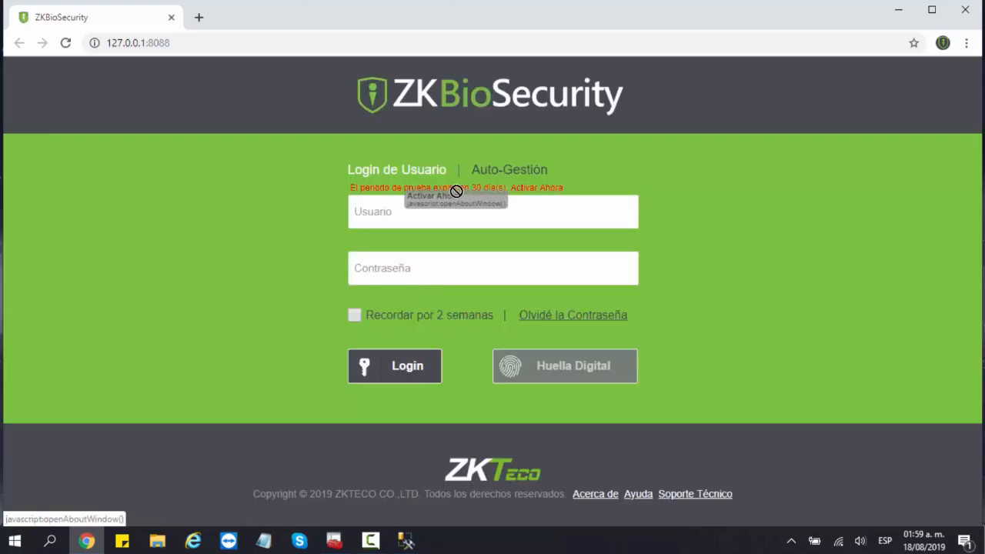
drag(491, 199, 489, 201)
click(528, 214)
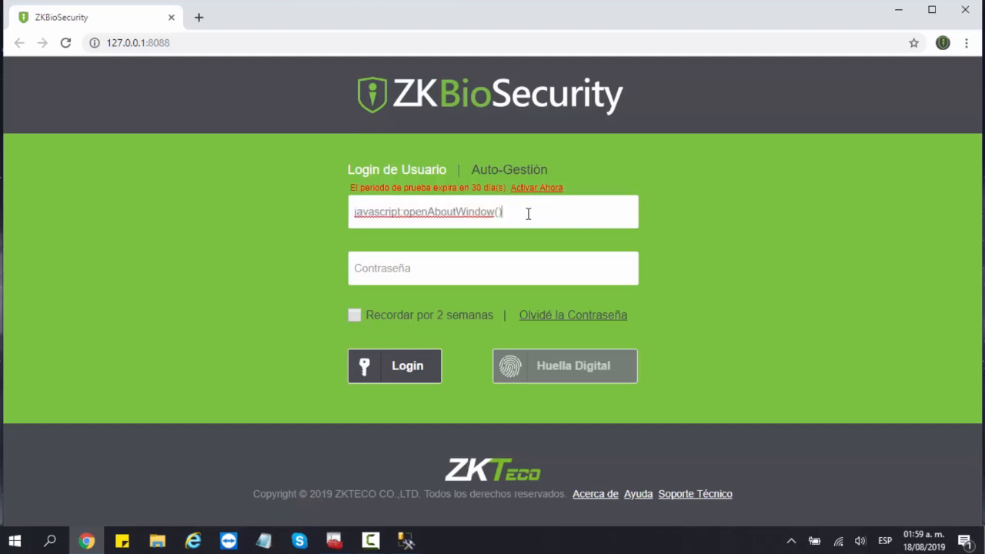
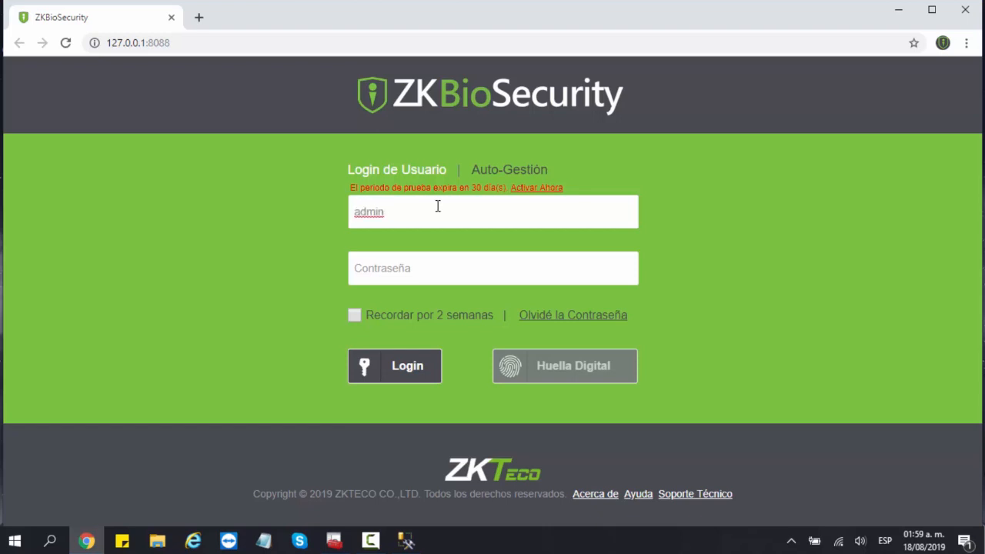
- Log in to ZKBioSecurity as admin with the account password to reach the dashboard
key(Tab)
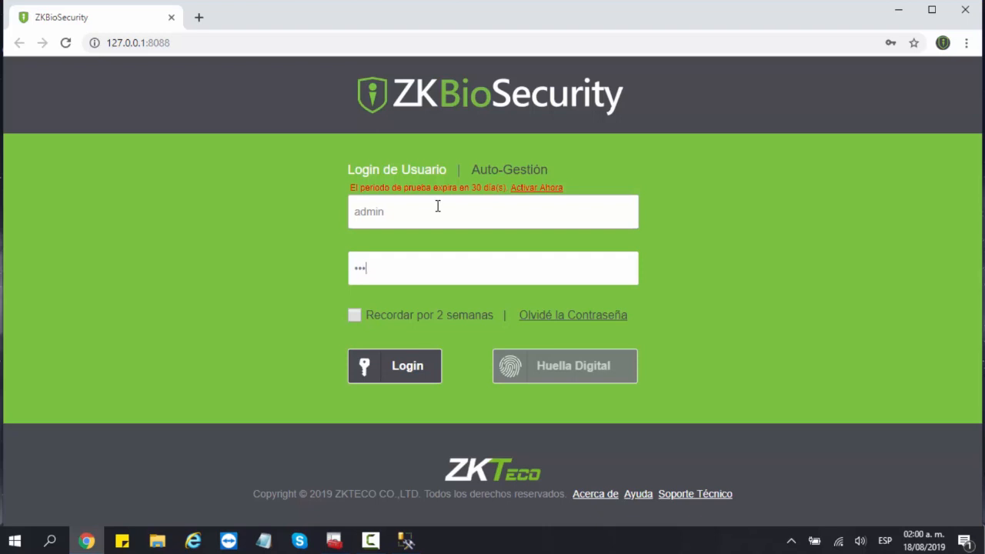
click(408, 377)
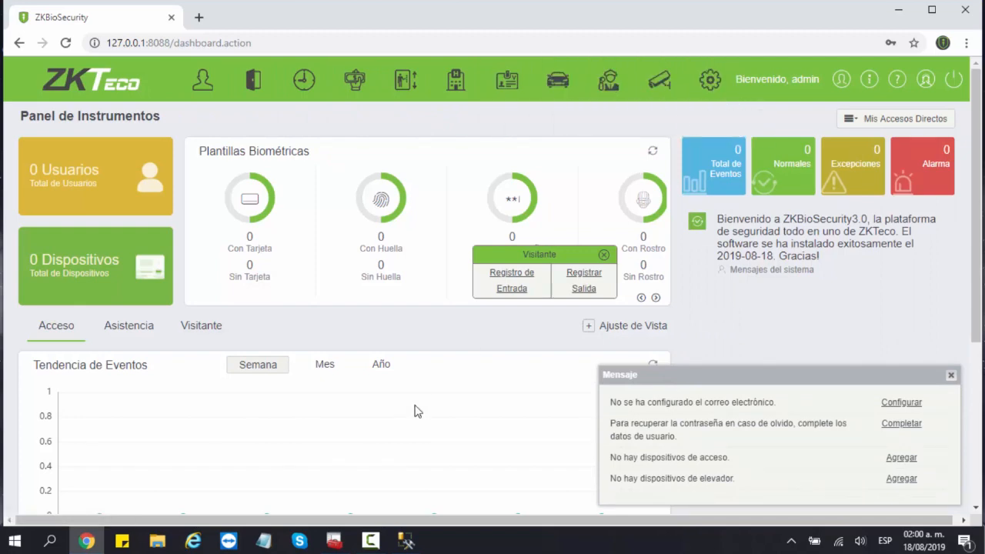
- Open dbo.auth_user via Edit Top 200 Rows, confirm the single admin row, then close it
click(402, 543)
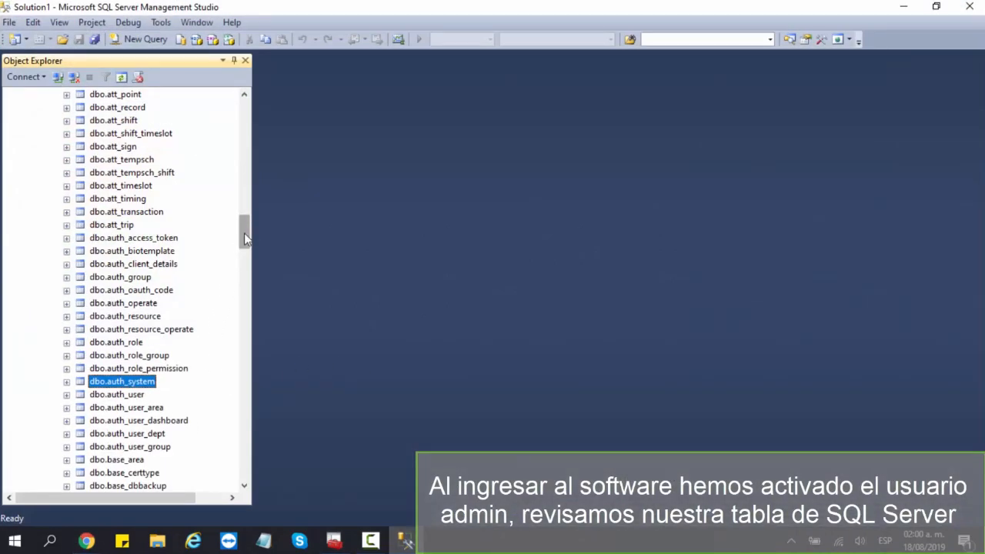
mouse_move(249, 231)
mouse_down()
mouse_move(262, 114)
mouse_move(246, 231)
mouse_up()
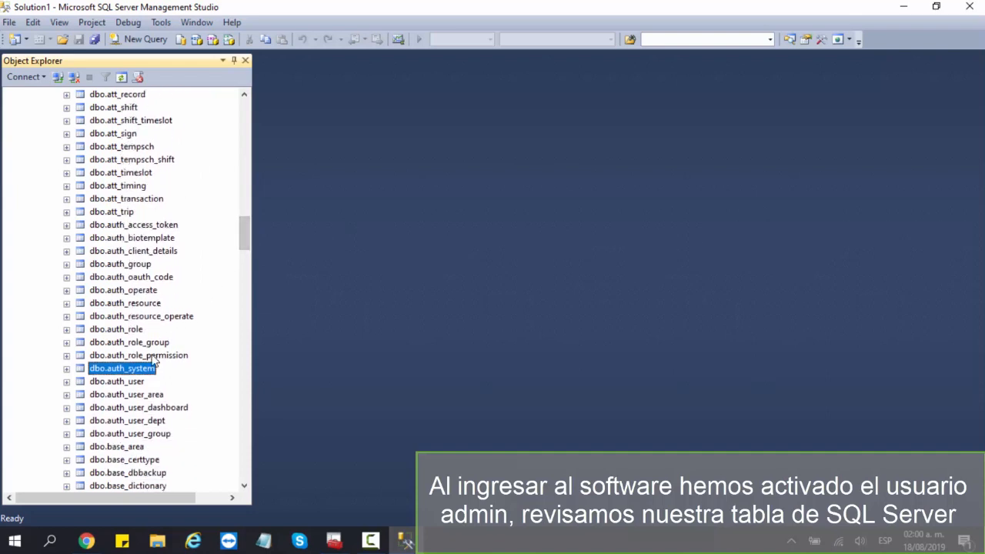
click(136, 382)
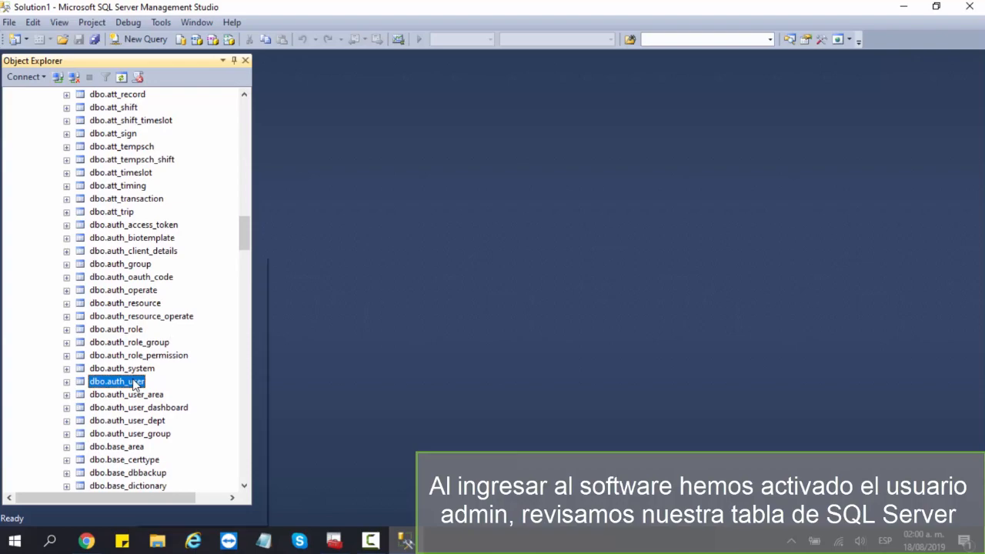
right_click(136, 382)
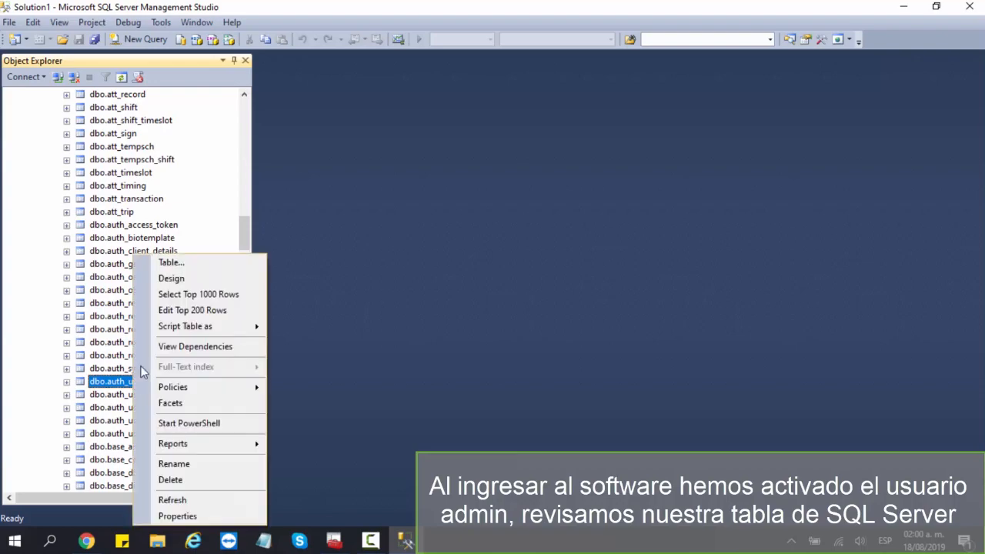
click(199, 313)
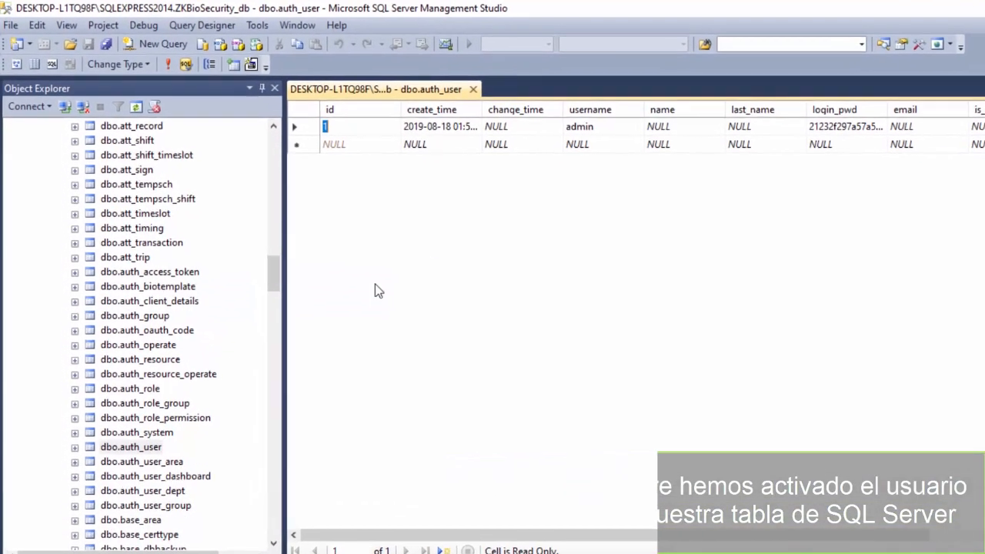
click(675, 150)
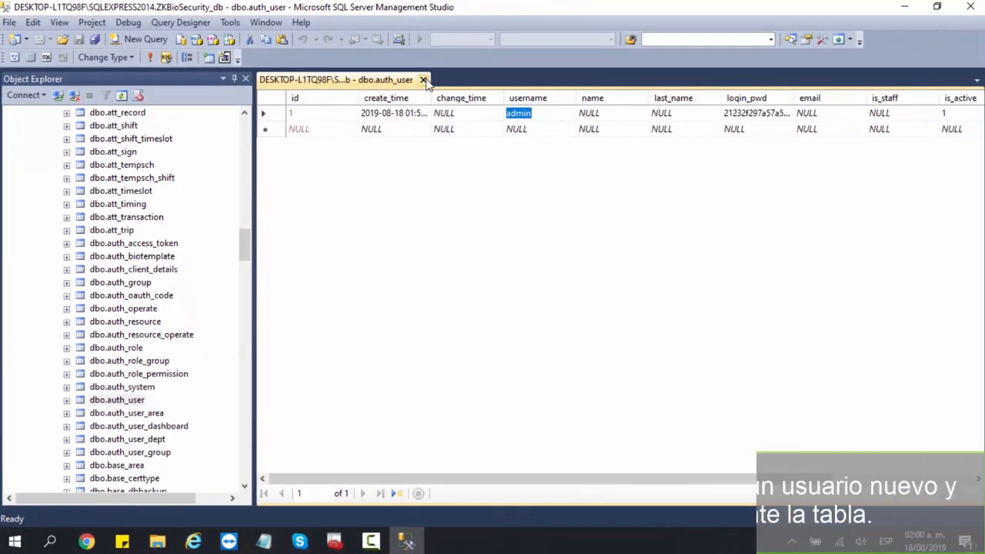
click(456, 86)
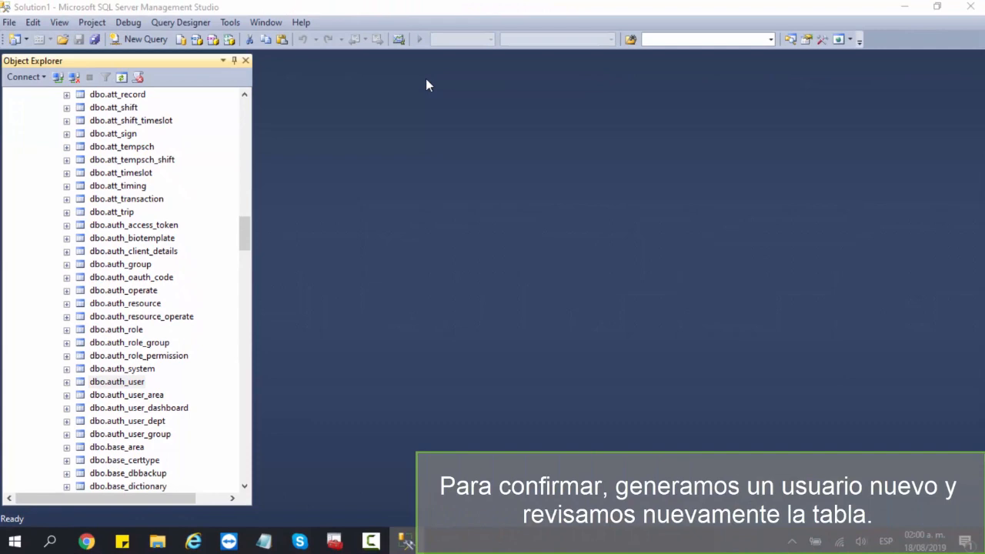
- Add user TEST with a password under System > Privilegios > Usuarios, giving 2 records with admin
click(899, 8)
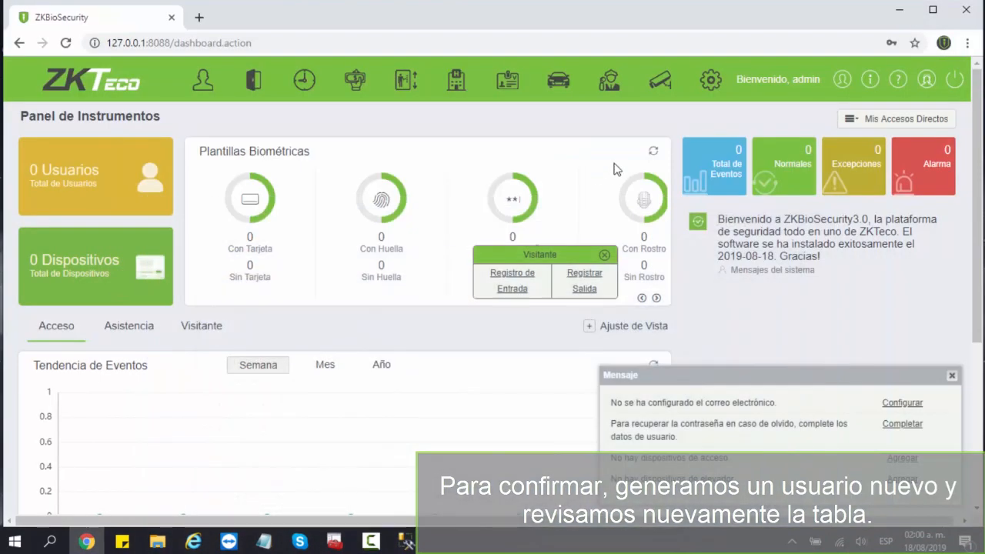
click(711, 82)
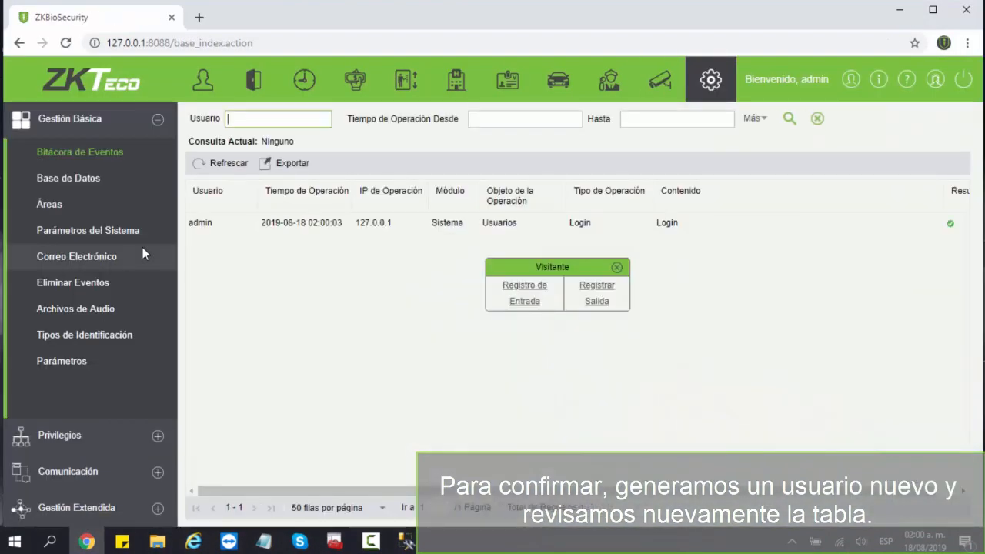
click(100, 437)
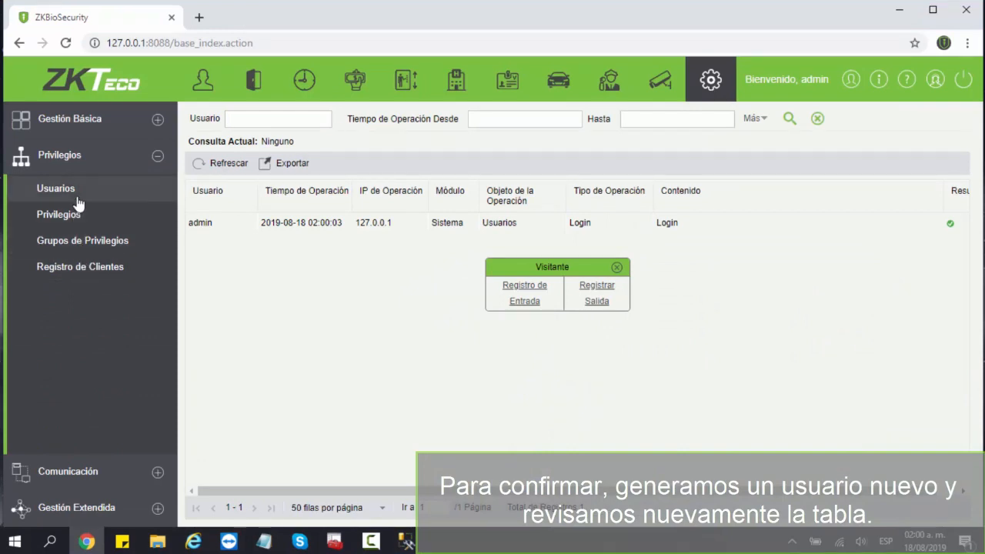
click(77, 189)
click(282, 170)
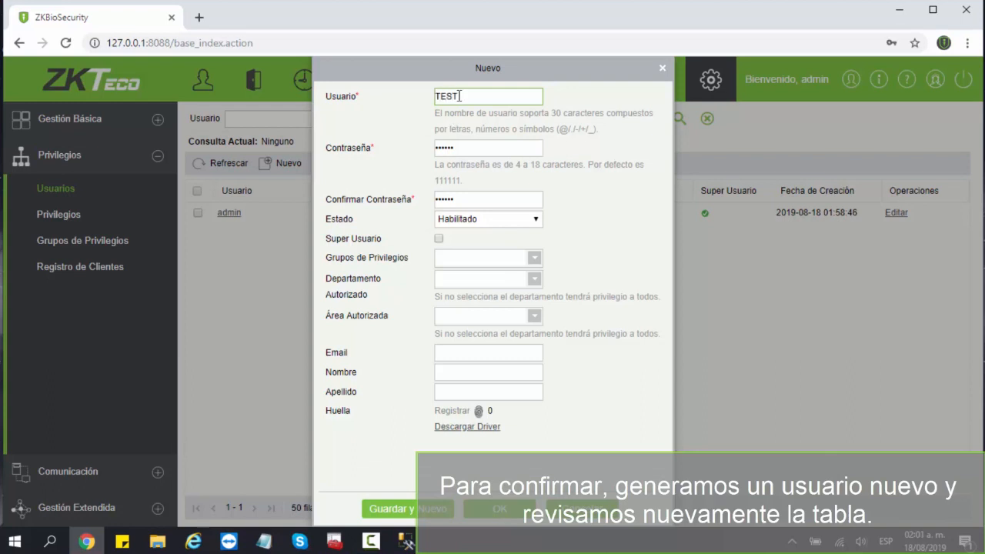
click(504, 510)
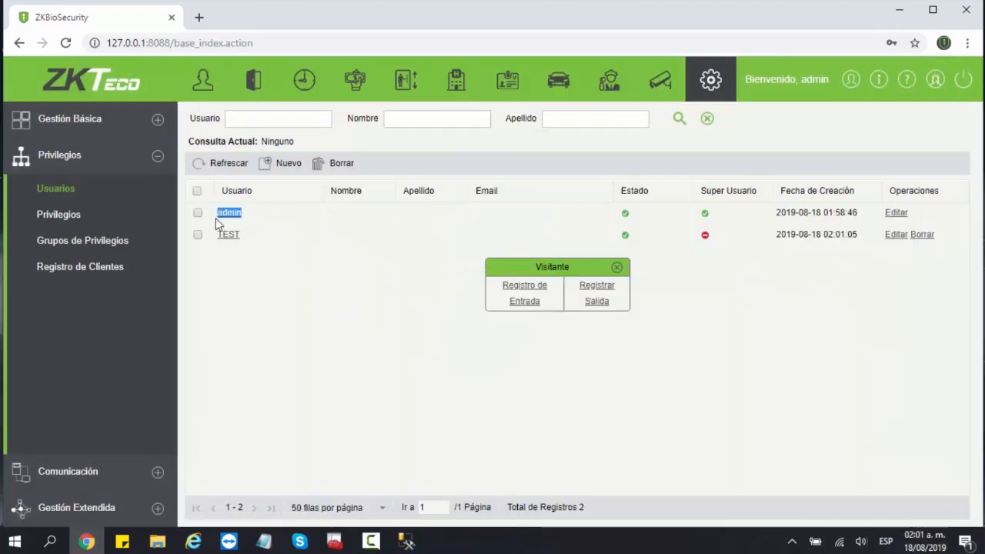
drag(249, 239, 214, 237)
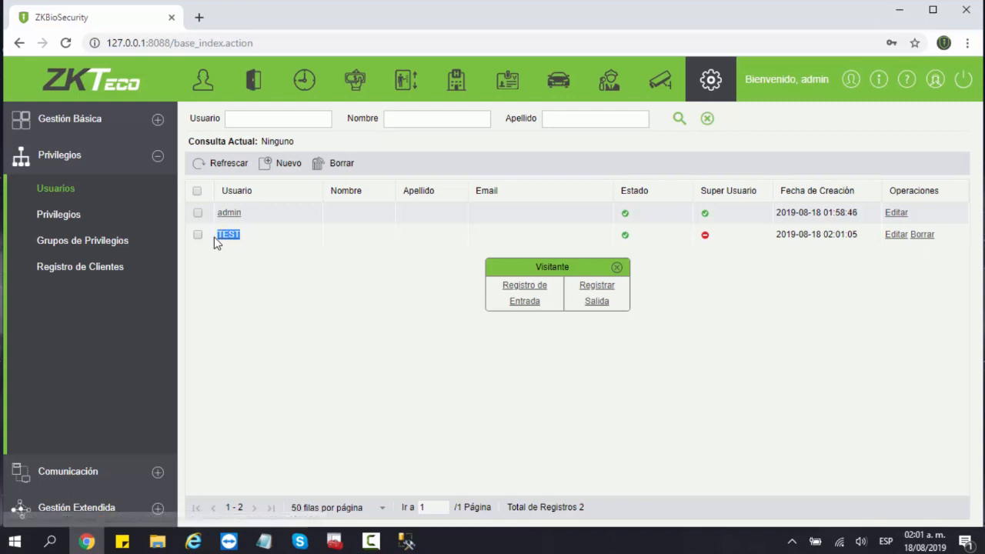
- Reopen dbo.auth_user's top 200 rows and confirm TEST appears as row 2
click(901, 13)
click(402, 534)
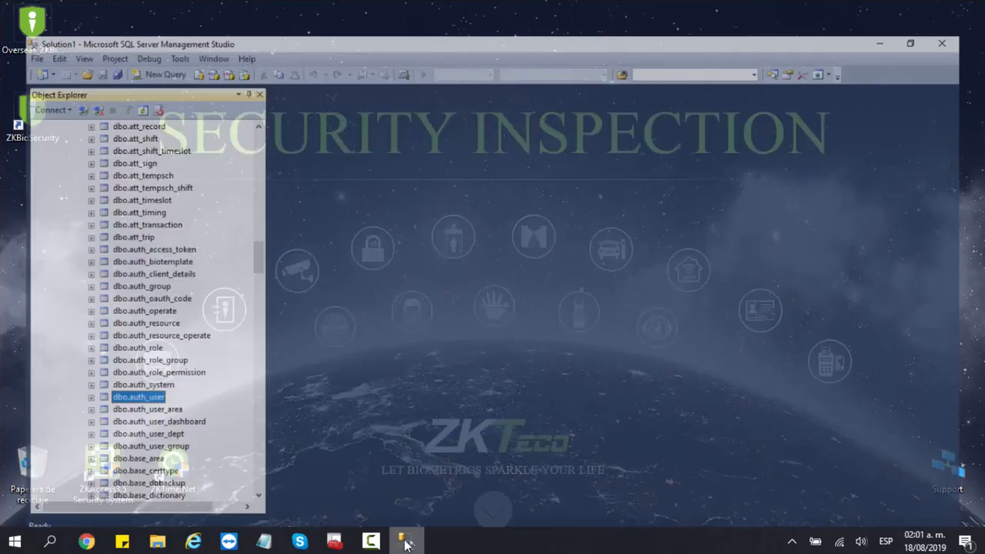
right_click(137, 383)
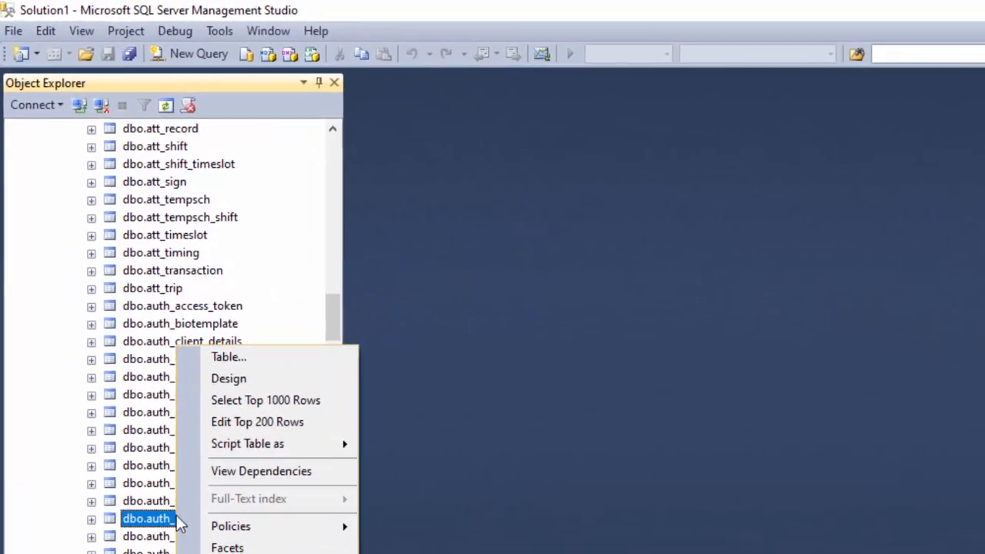
click(248, 425)
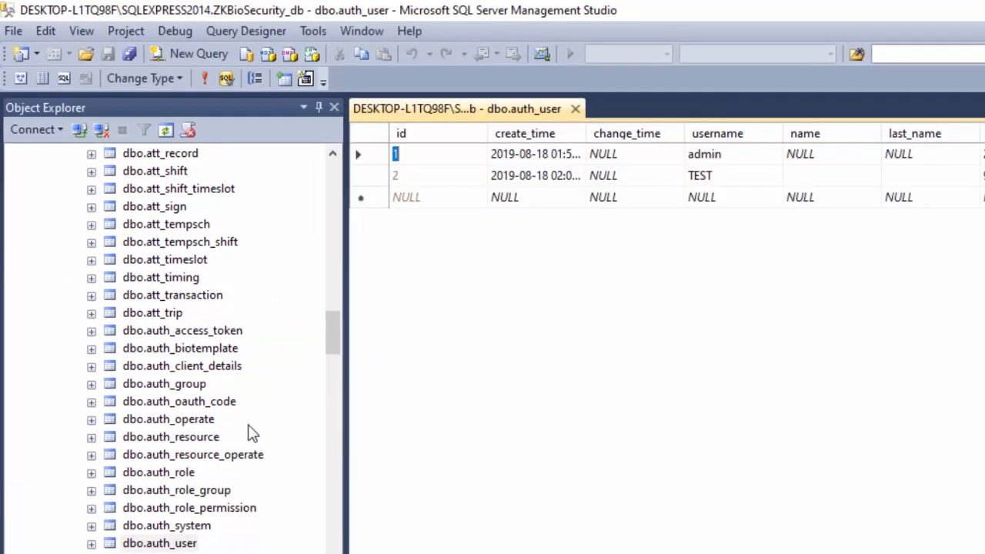
click(695, 177)
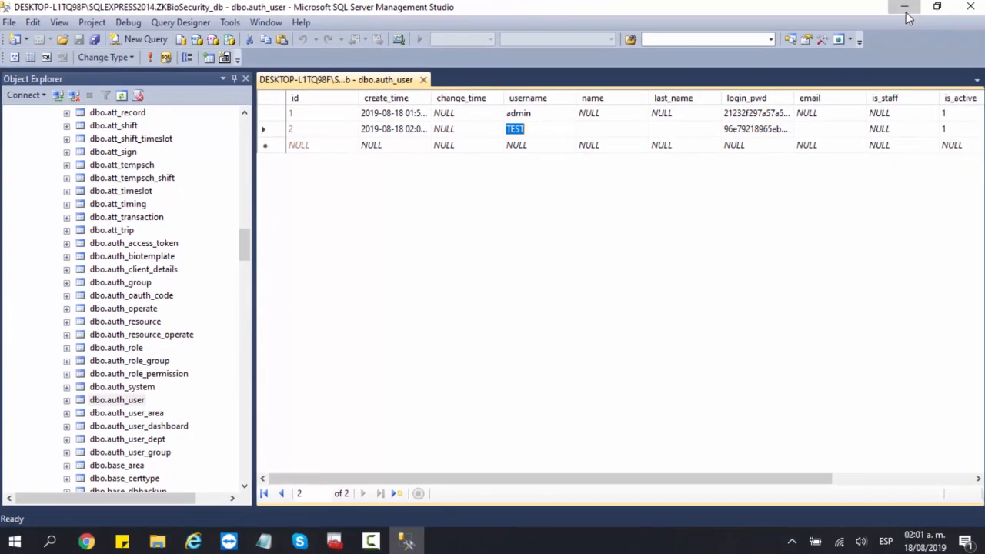
- Go back to the ZKBioSecurity dashboard via the ZKTeco logo
click(907, 13)
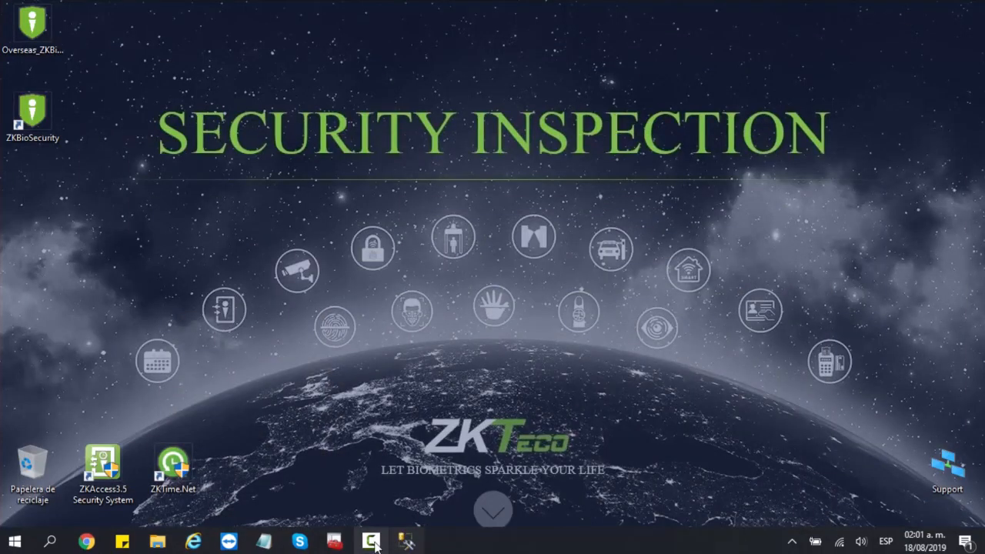
click(86, 541)
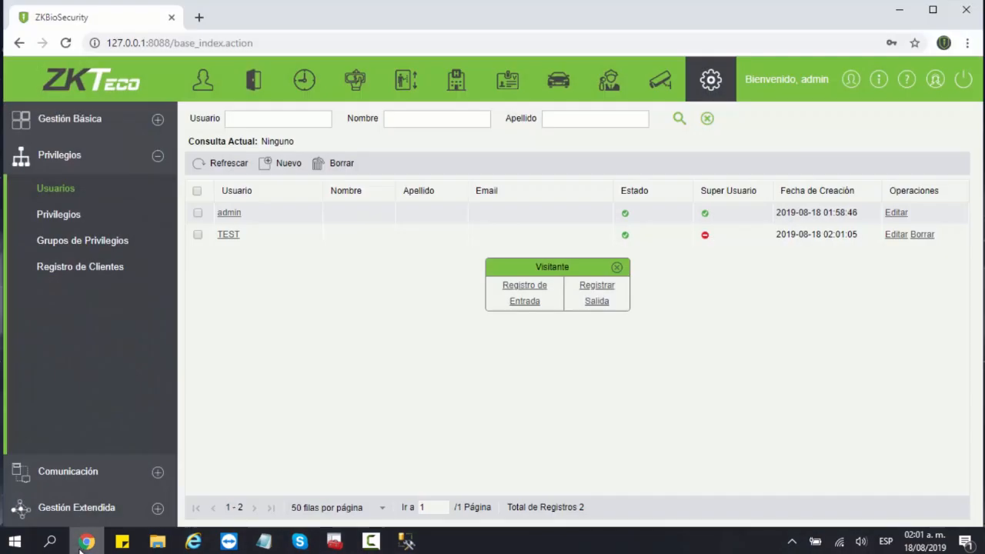
click(106, 100)
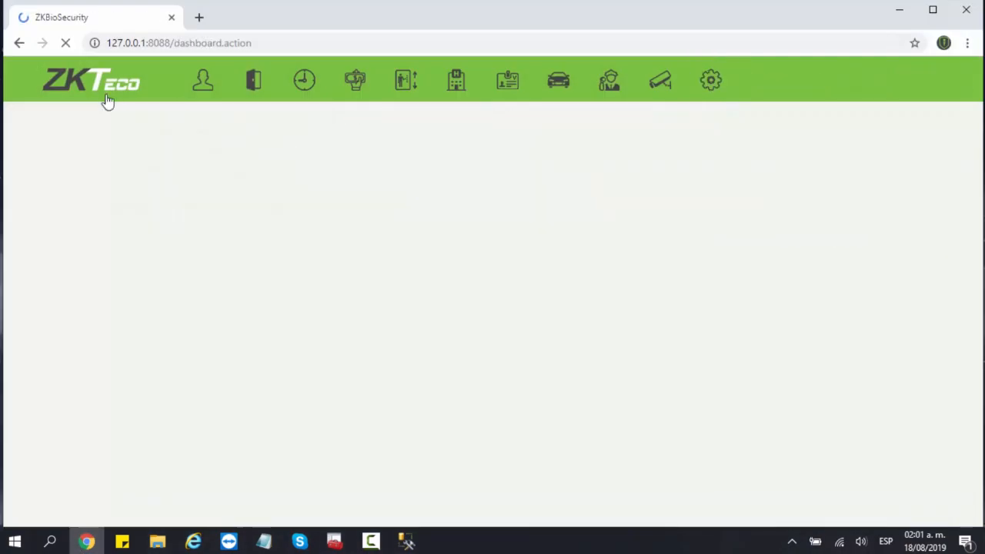